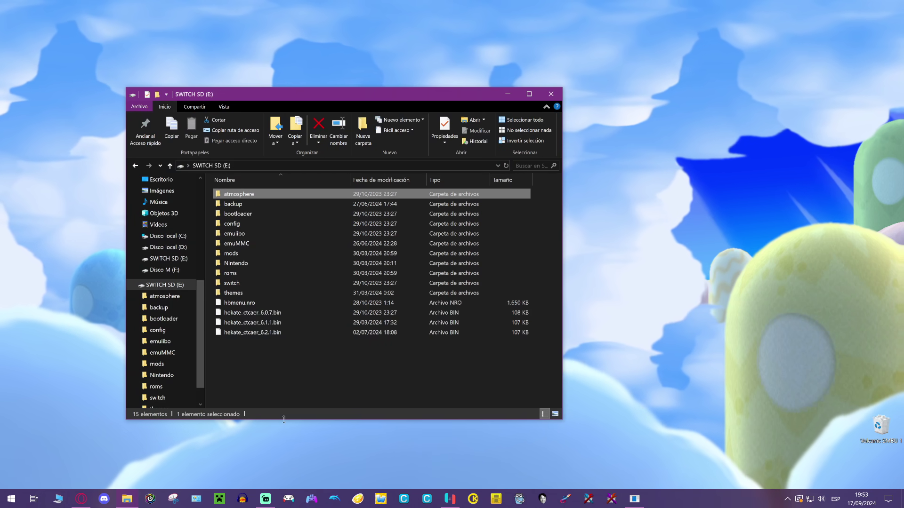
# - Check the Ryujinx window and scroll through the NH Switch Guide in the browser, then hide it
pyautogui.click(310, 397)
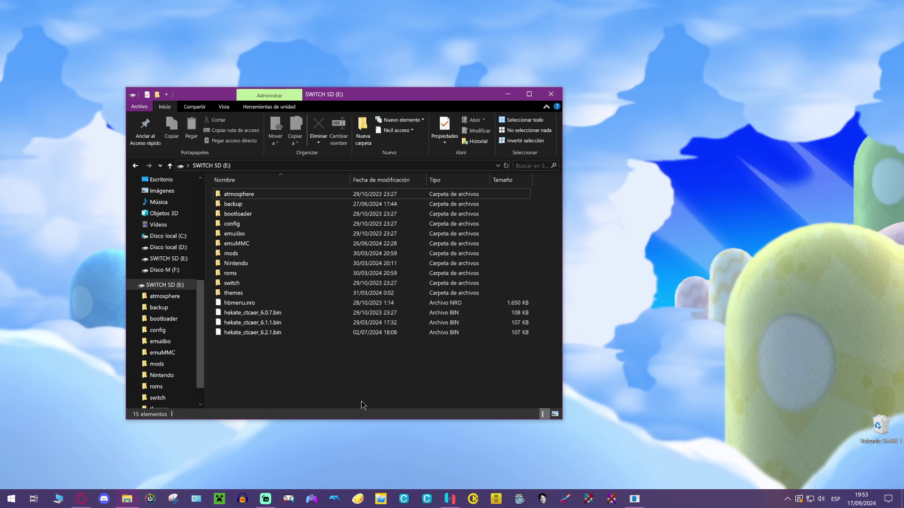
pyautogui.click(450, 494)
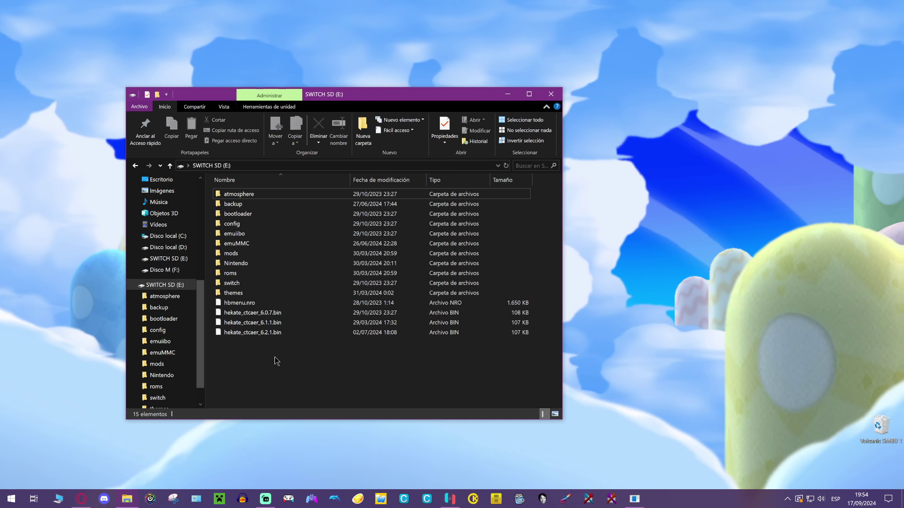
pyautogui.click(82, 499)
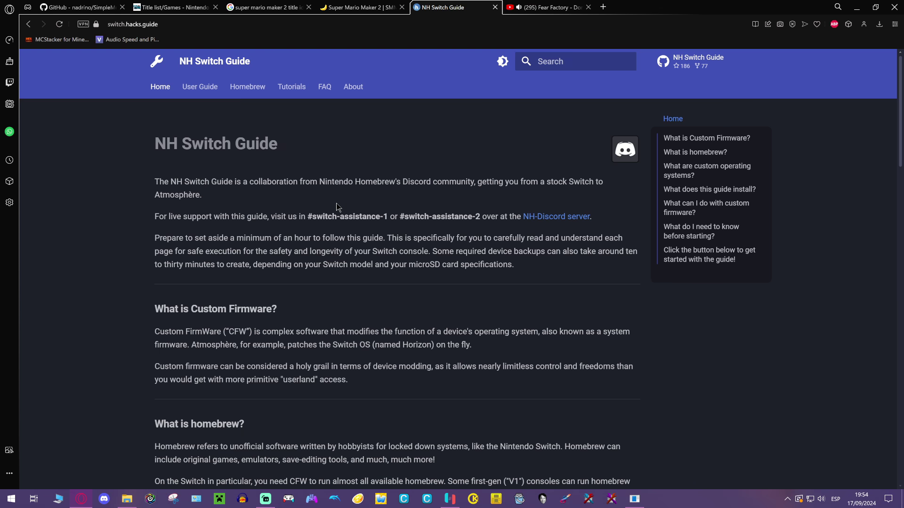
pyautogui.scroll(-15, 337, 206)
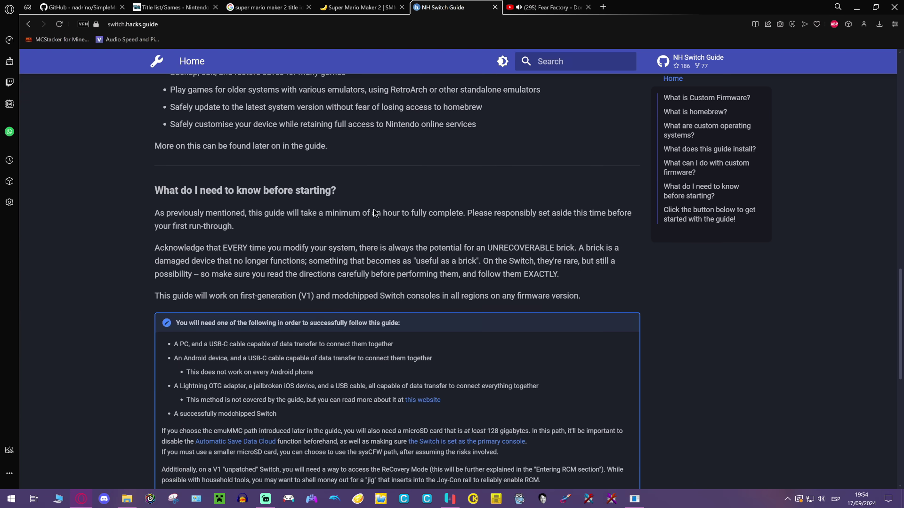
pyautogui.scroll(-5, 375, 213)
pyautogui.scroll(-4, 377, 217)
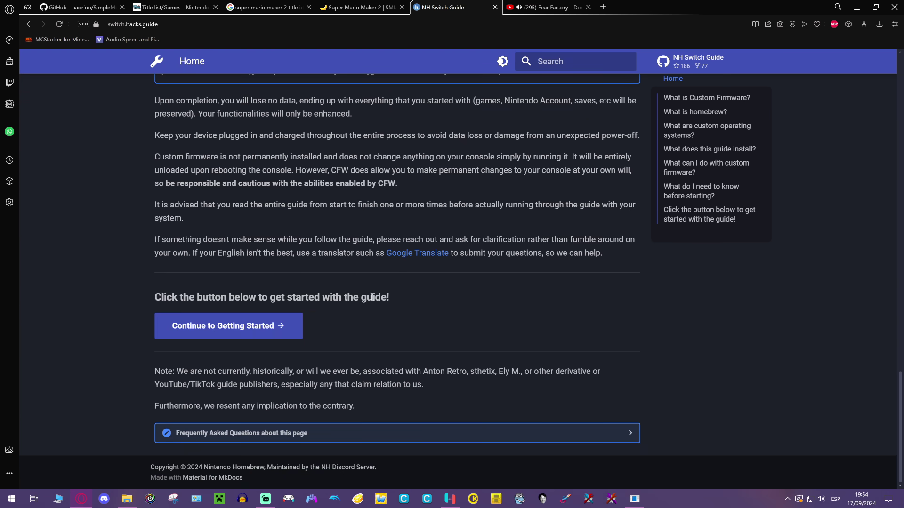
pyautogui.scroll(10, 550, 404)
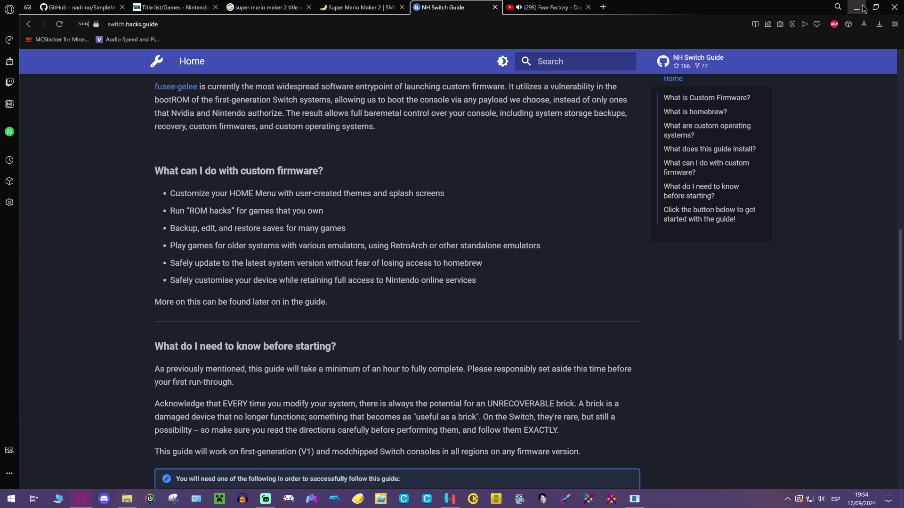
pyautogui.scroll(5, 557, 233)
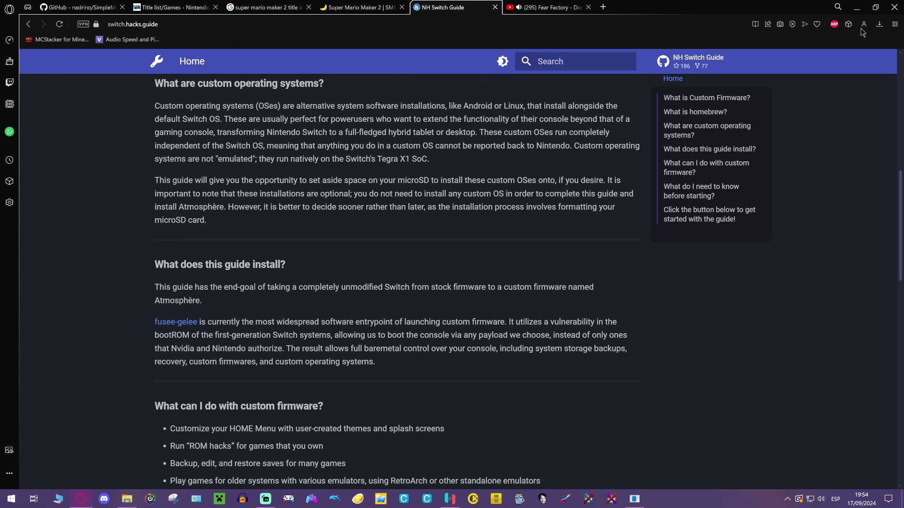
pyautogui.click(857, 6)
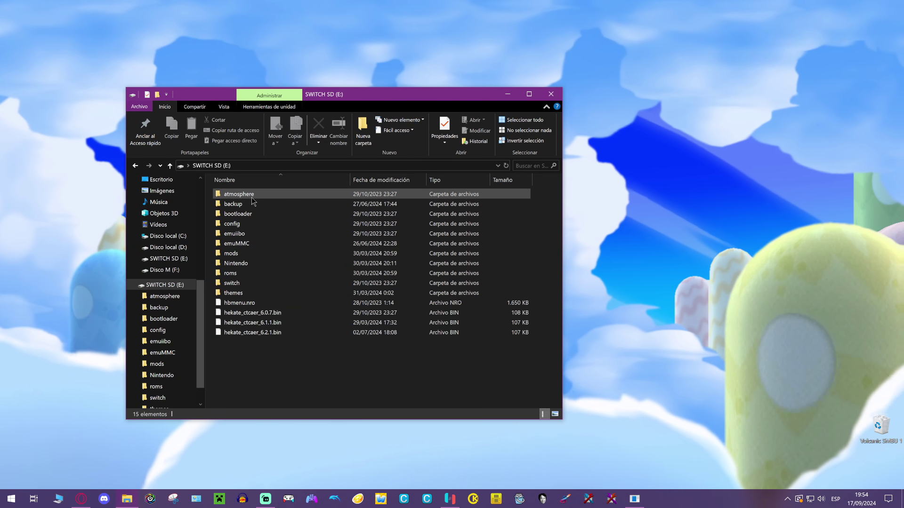
# - Open atmosphere\contents on SWITCH SD (E:) to show its 10 title-ID folders
pyautogui.click(278, 194)
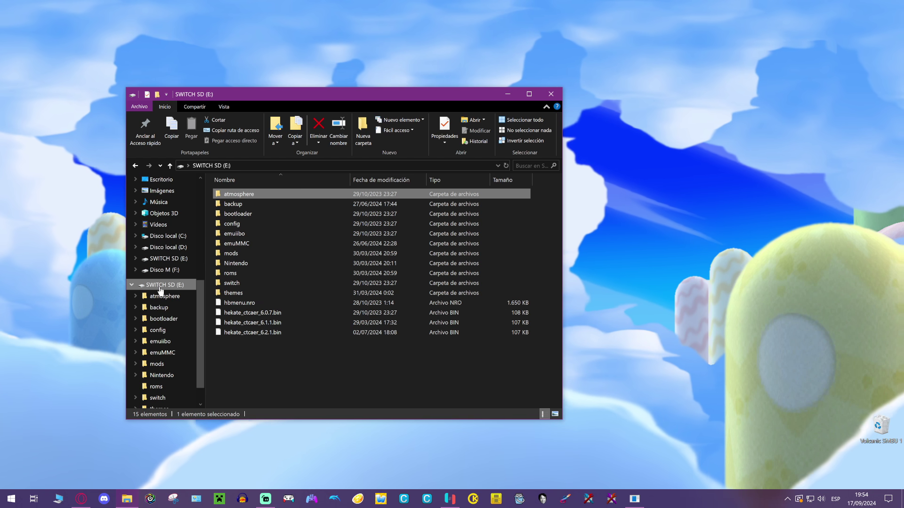
pyautogui.doubleClick(253, 199)
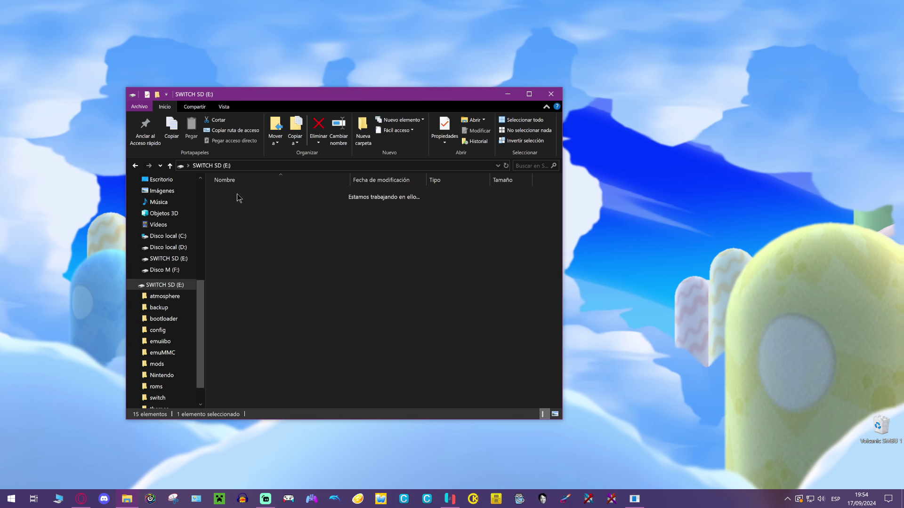
pyautogui.doubleClick(319, 225)
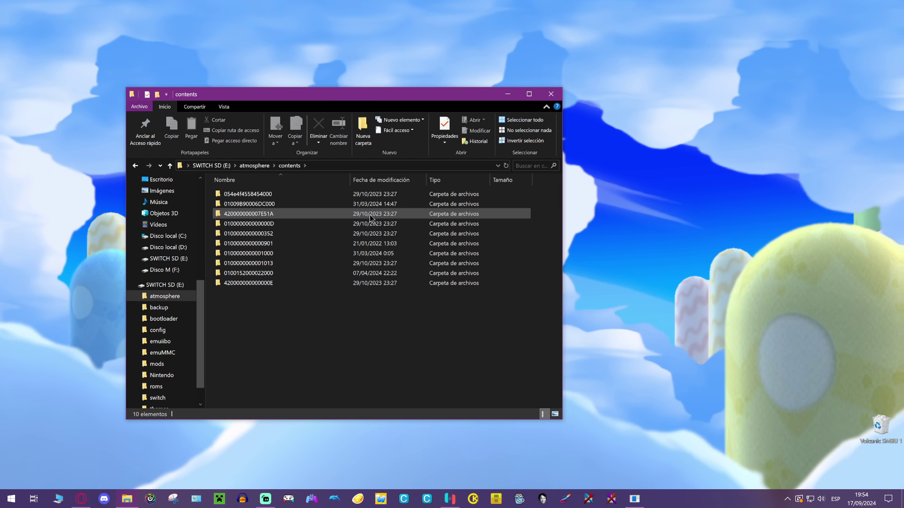
pyautogui.click(320, 206)
pyautogui.click(324, 351)
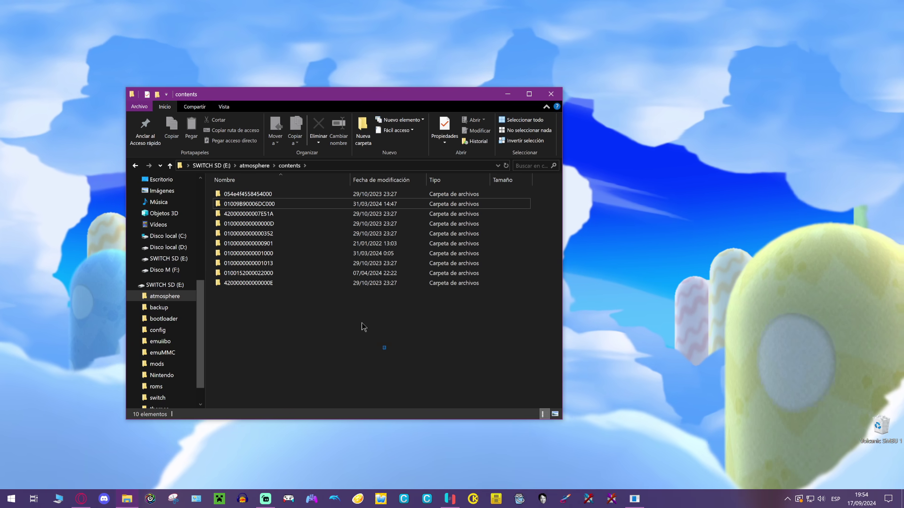
pyautogui.moveTo(363, 326); pyautogui.dragTo(282, 286)
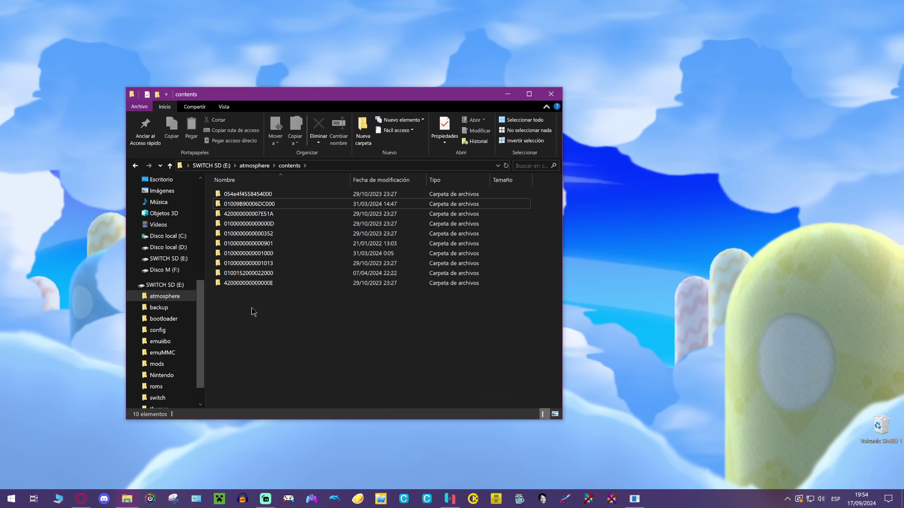
# - Browse the Switchbrew Title list/Games page, selecting Super Mario Odyssey's name and a ProgramId value
pyautogui.click(81, 498)
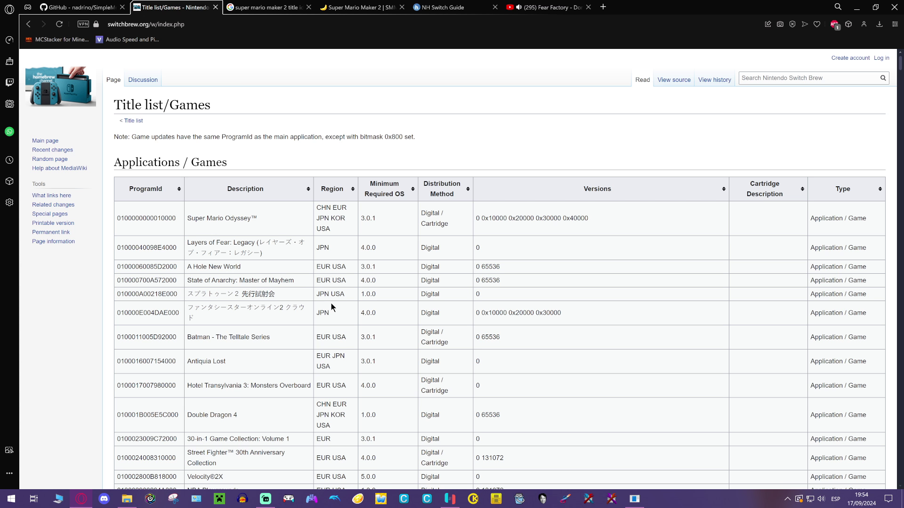
pyautogui.scroll(-2, 331, 303)
pyautogui.moveTo(197, 128); pyautogui.dragTo(266, 129)
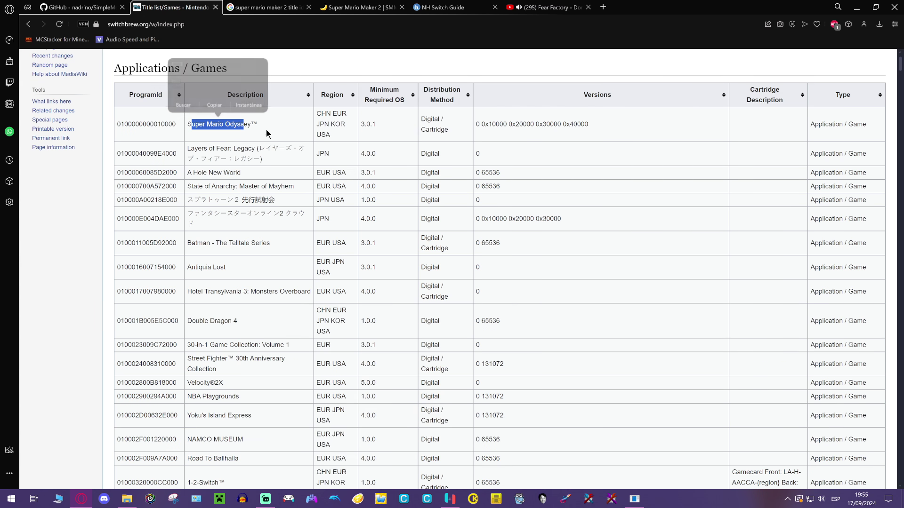
pyautogui.scroll(2, 281, 165)
pyautogui.click(219, 23)
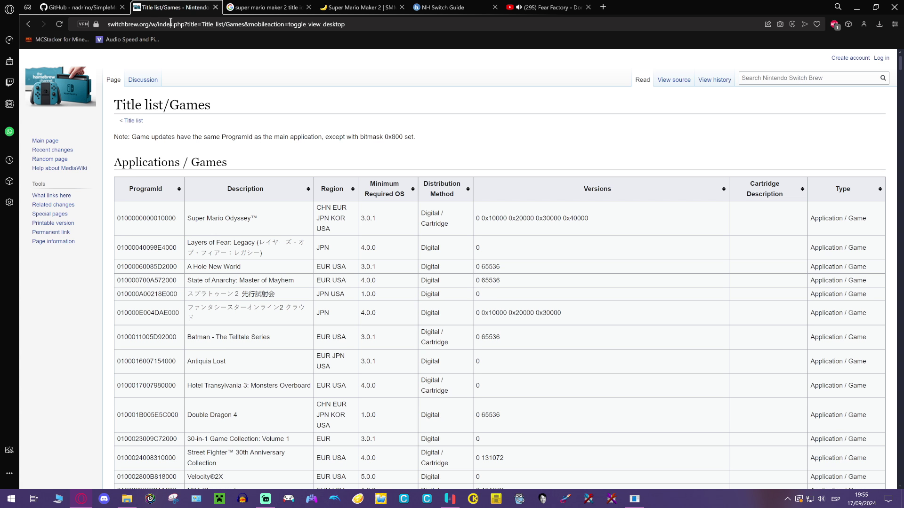
pyautogui.click(302, 104)
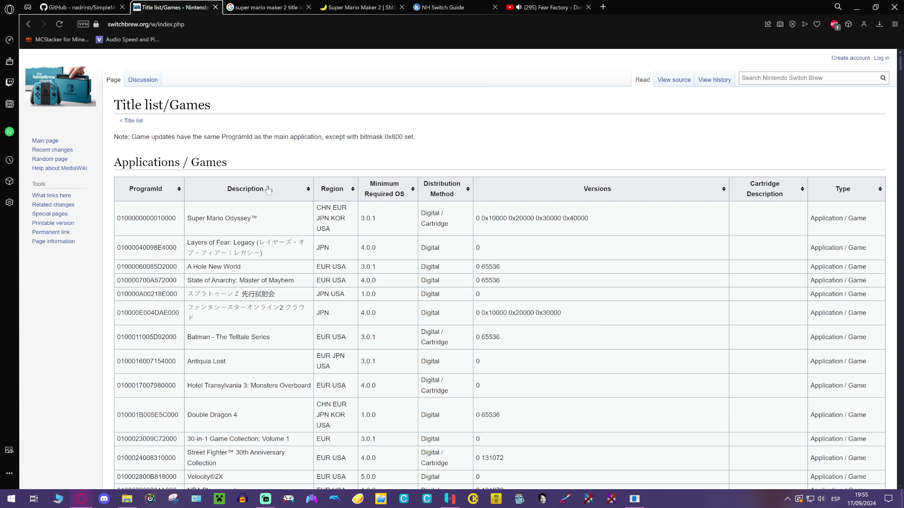
pyautogui.click(185, 24)
pyautogui.click(175, 215)
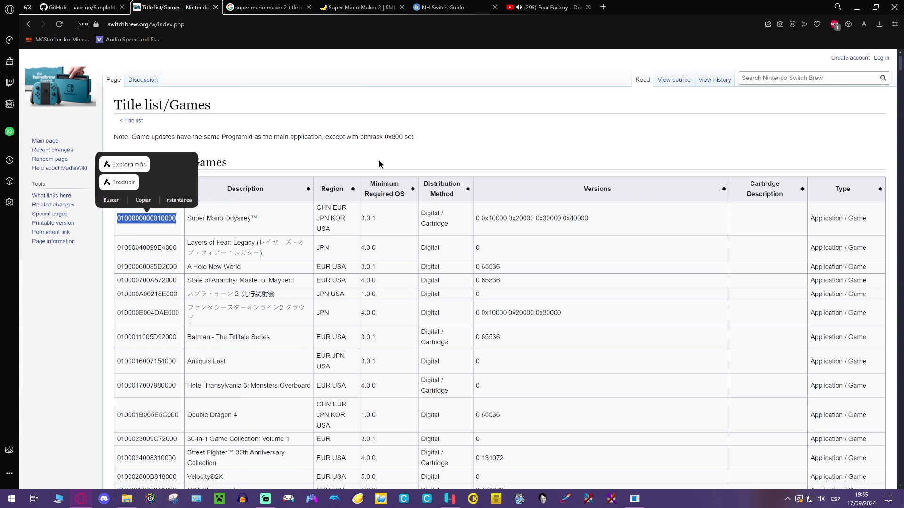
# - Search the Title list/Games page for 'super mario make' using the find bar
pyautogui.scroll(-4, 360, 216)
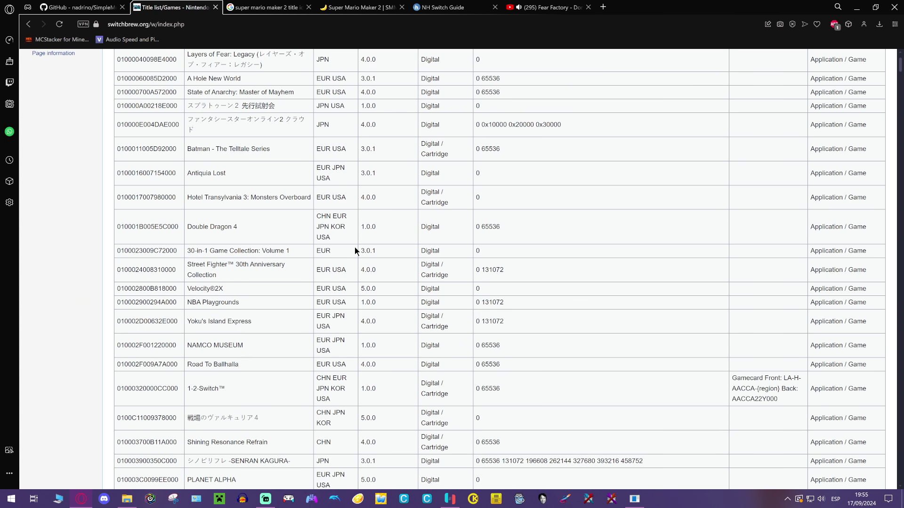
pyautogui.hotkey('ctrl', 'f')
pyautogui.write('super mario ')
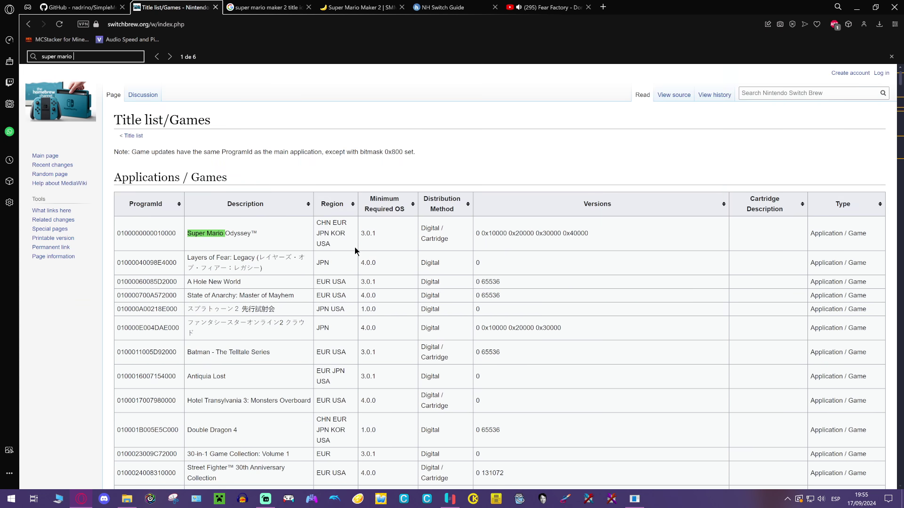
pyautogui.write('maker 2')
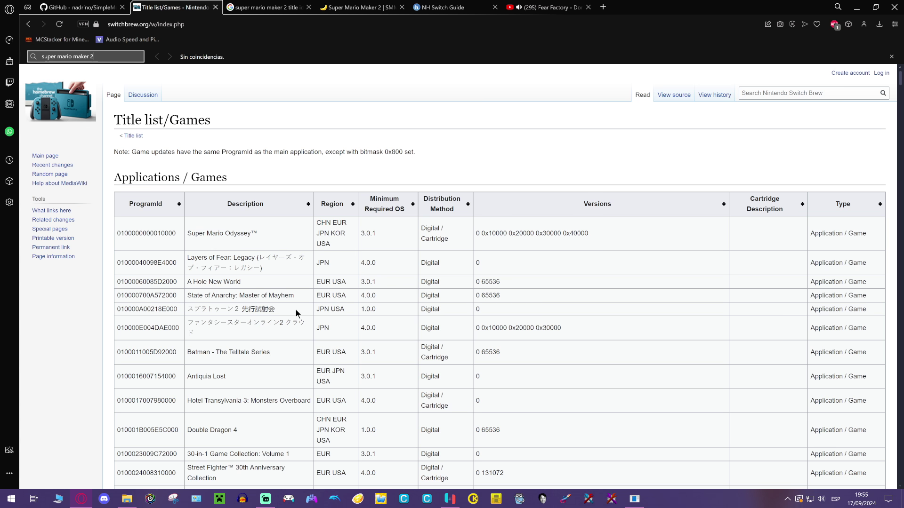
# - Review the Google search results, highlighting the title ID in the hShop result
pyautogui.click(266, 7)
pyautogui.moveTo(149, 72); pyautogui.dragTo(202, 72)
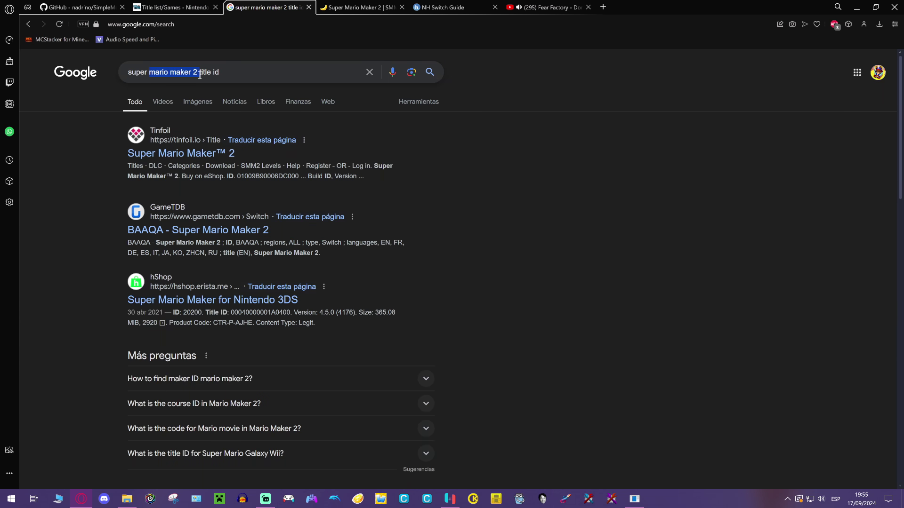
pyautogui.click(226, 72)
pyautogui.click(73, 282)
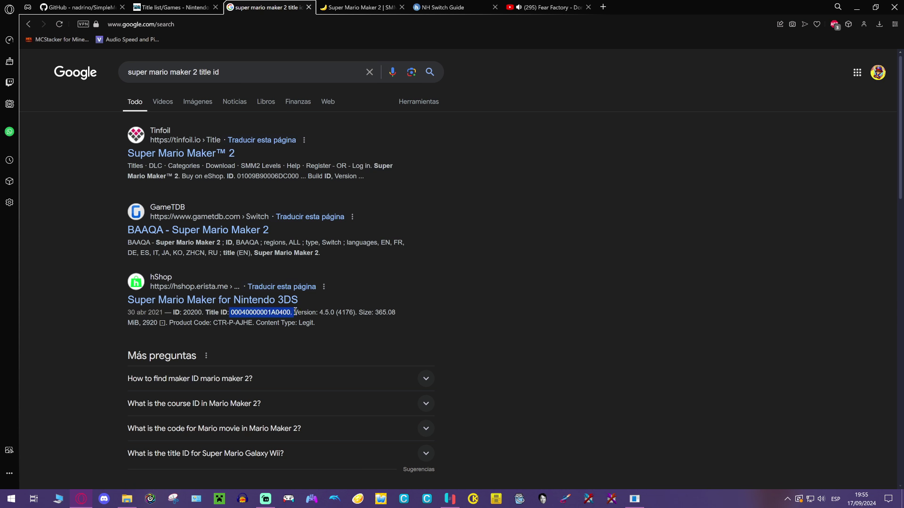
pyautogui.moveTo(345, 312); pyautogui.dragTo(349, 312)
pyautogui.click(127, 187)
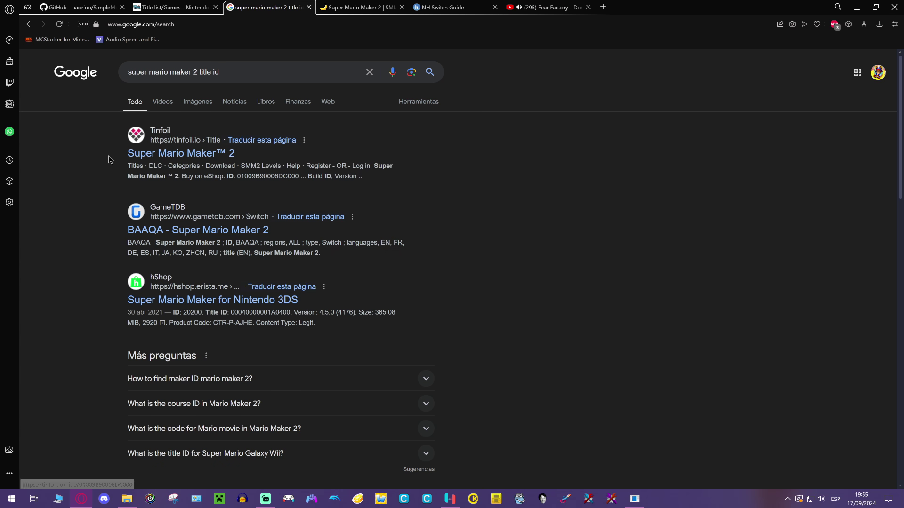
pyautogui.click(211, 158)
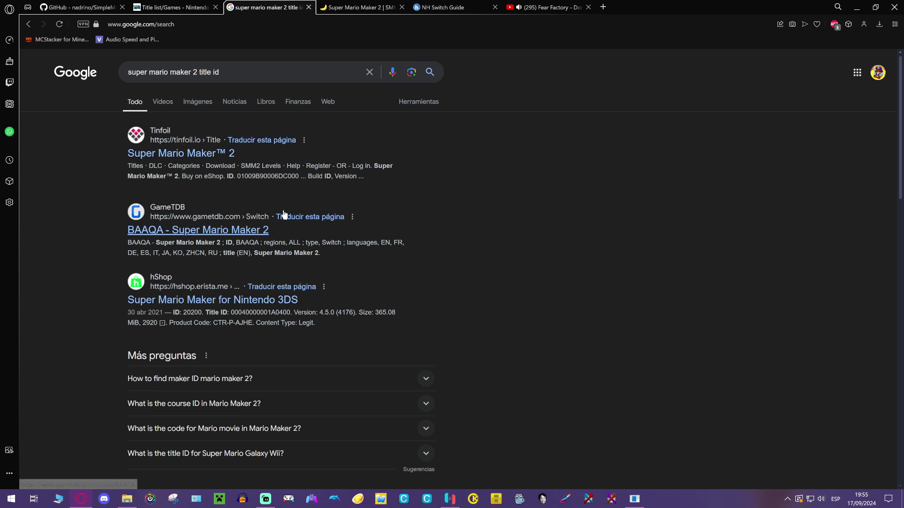
# - Open folder 01009B90006DC000 under atmosphere\contents, showing romfs and romfs_metadata.bin
pyautogui.click(174, 7)
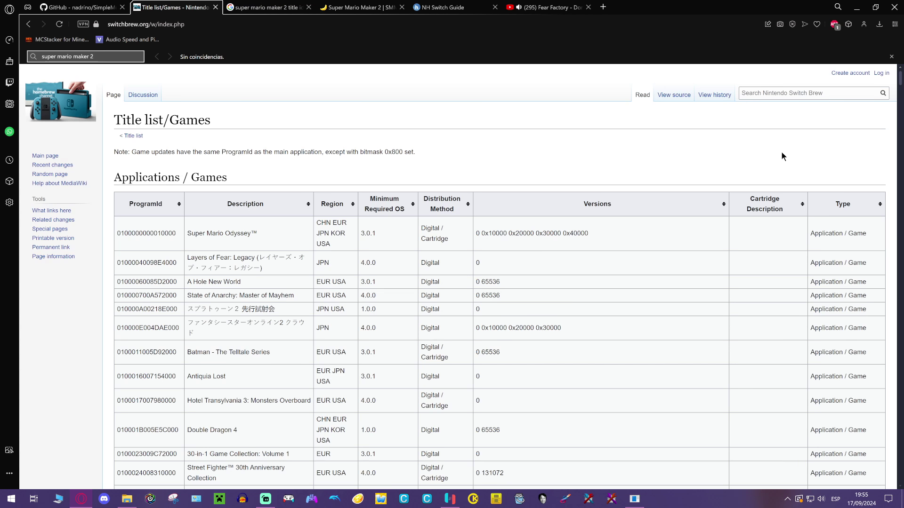
pyautogui.click(854, 6)
pyautogui.click(264, 205)
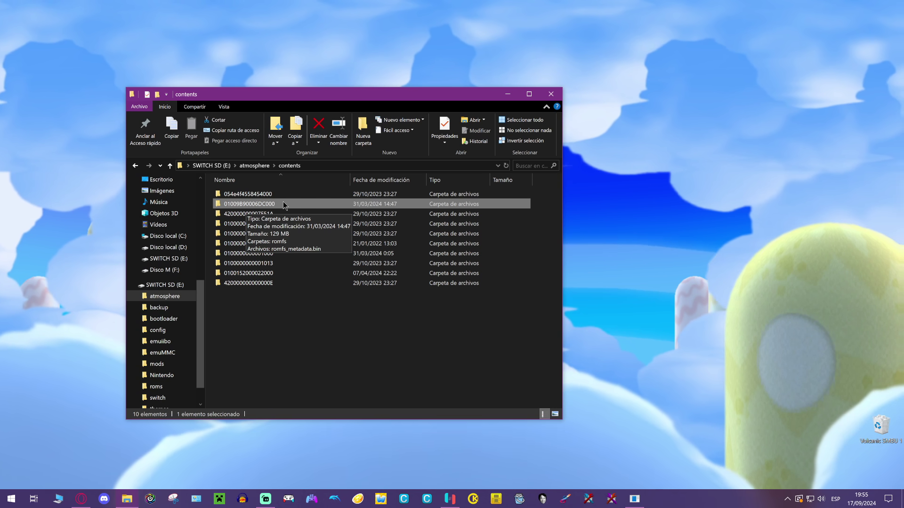
pyautogui.doubleClick(262, 207)
pyautogui.moveTo(263, 95)
pyautogui.mouseDown()
pyautogui.moveTo(314, 94)
pyautogui.moveTo(262, 86)
pyautogui.mouseUp()
# - Download nsmbu_sky_castle.rar (96.1 MB) from GameBanana's SMM2 mods and open it in WinRAR
pyautogui.hotkey('alt', 'Tab')
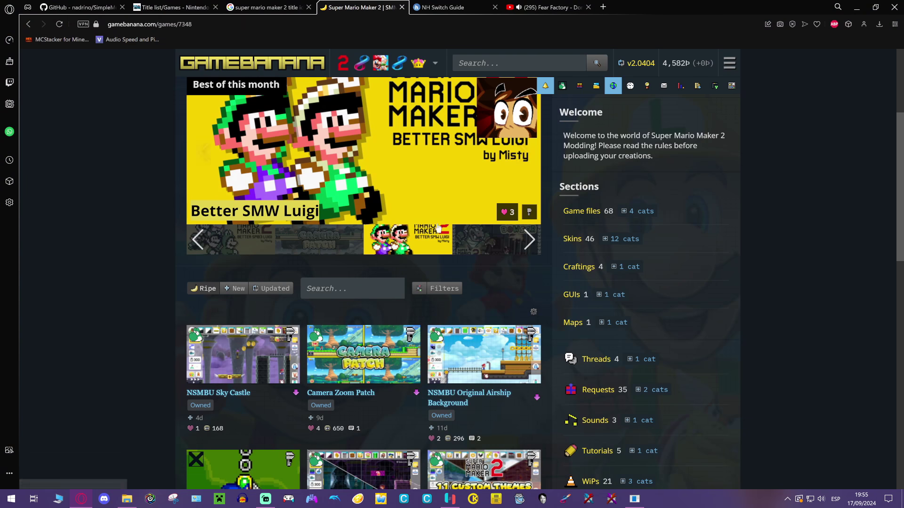
pyautogui.click(137, 282)
pyautogui.scroll(-2, 88, 321)
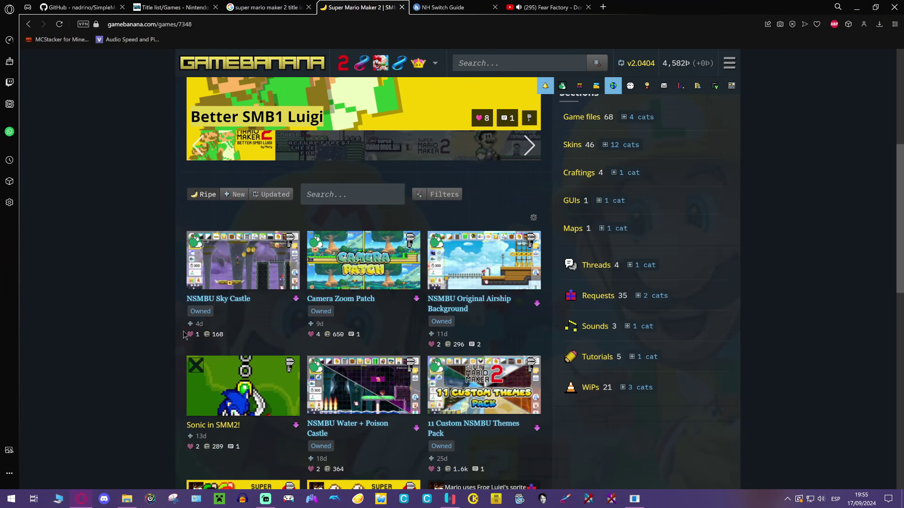
pyautogui.scroll(-2, 249, 358)
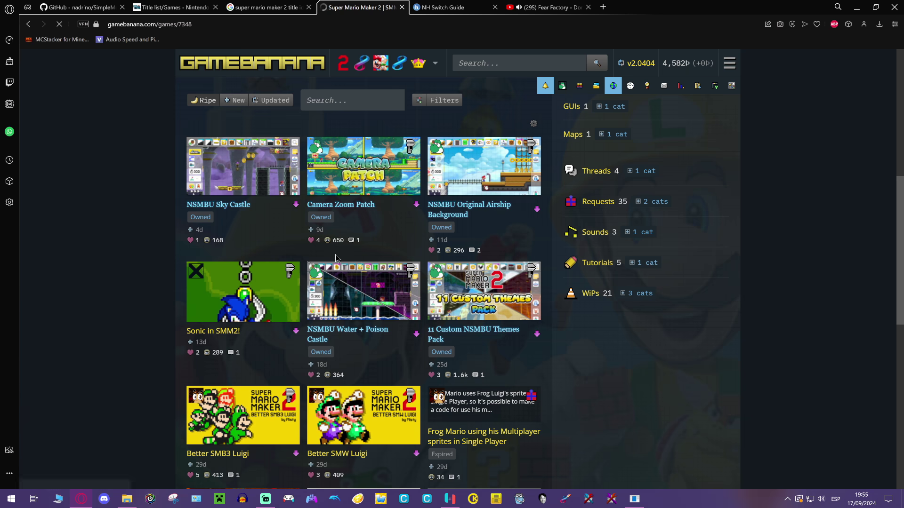
pyautogui.scroll(-6, 150, 250)
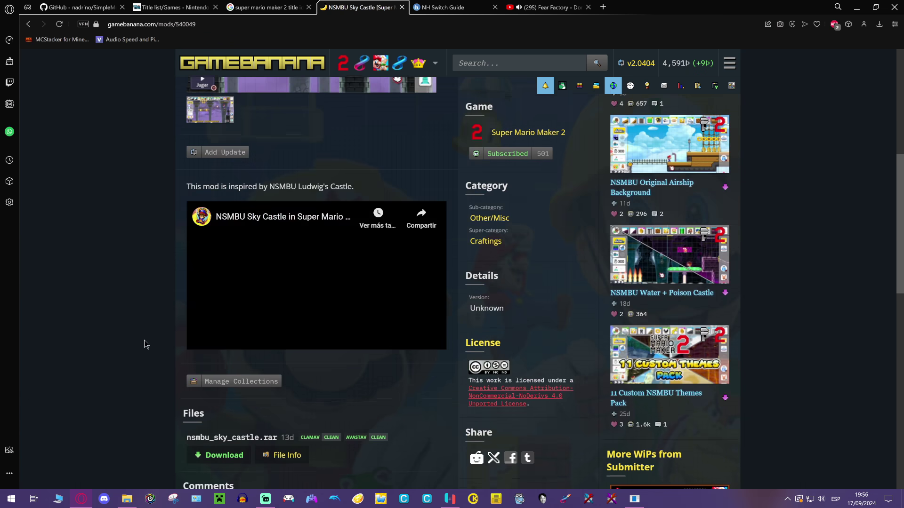
pyautogui.scroll(-5, 144, 342)
pyautogui.click(213, 222)
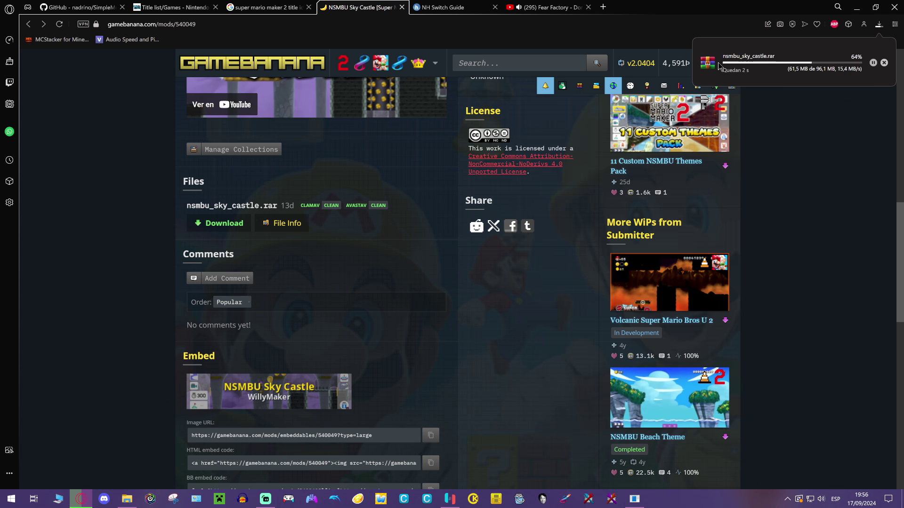
pyautogui.click(742, 66)
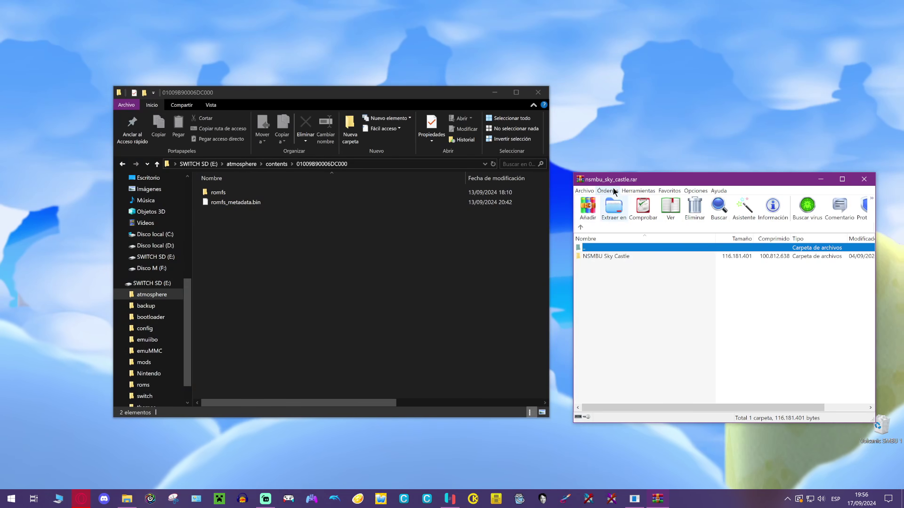
# - Open the NSMBU Sky Castle folder in WinRAR and compare its romfs with the SD card's romfs
pyautogui.doubleClick(612, 256)
pyautogui.click(612, 256)
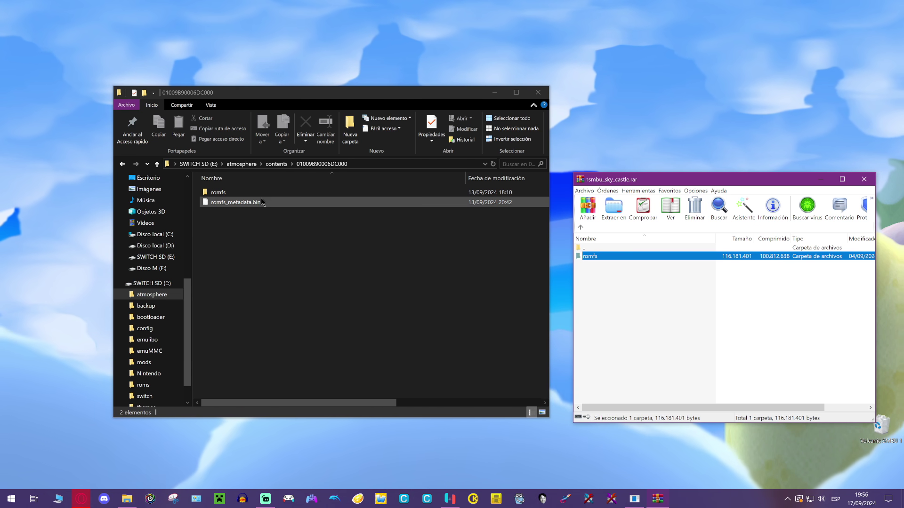
pyautogui.doubleClick(350, 193)
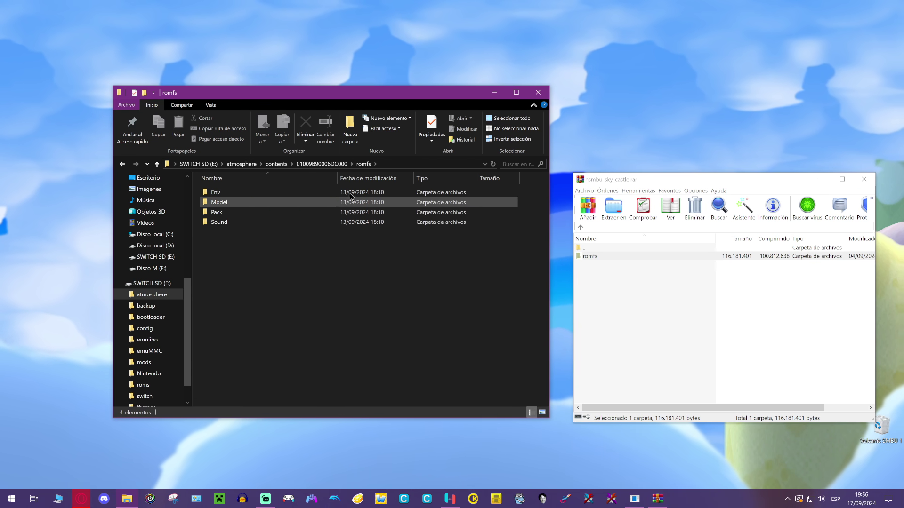
pyautogui.press('BackSpace')
pyautogui.click(590, 257)
pyautogui.doubleClick(591, 256)
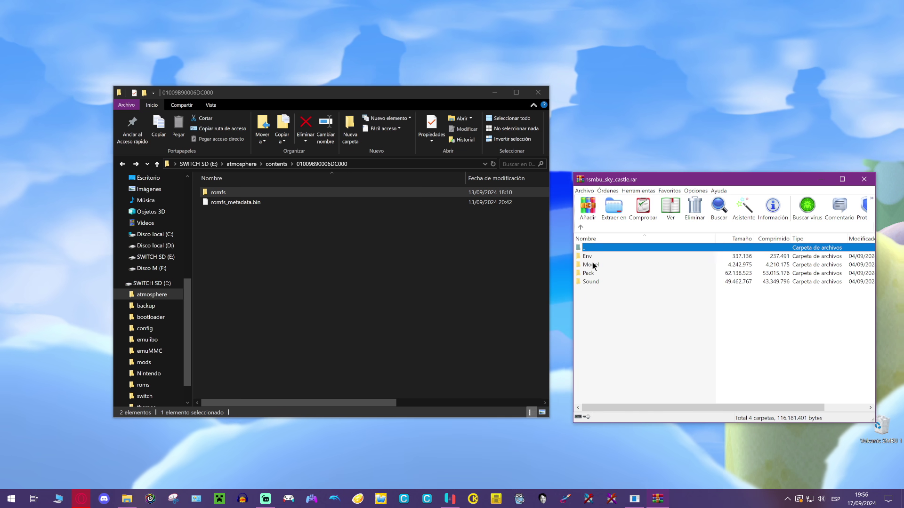
pyautogui.click(581, 227)
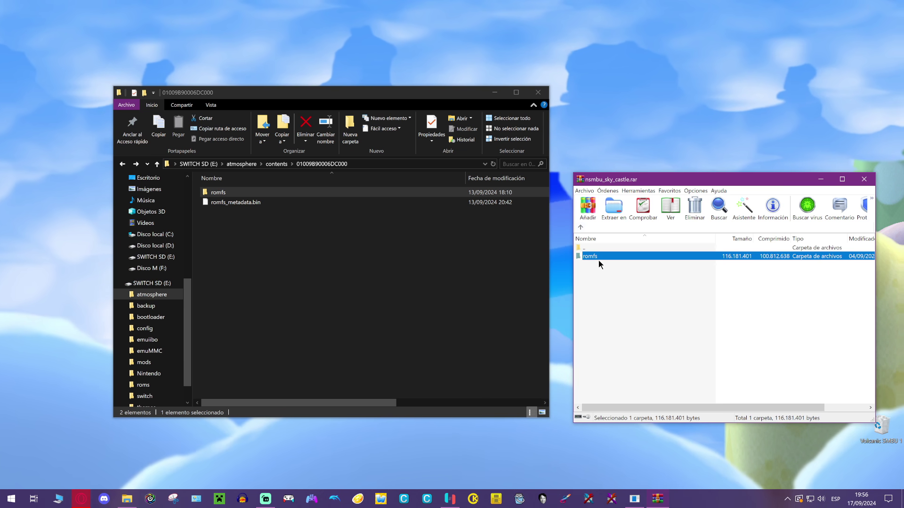
# - Browse into romfs again in both Explorer and WinRAR, then go back up in the archive
pyautogui.click(350, 250)
pyautogui.doubleClick(249, 193)
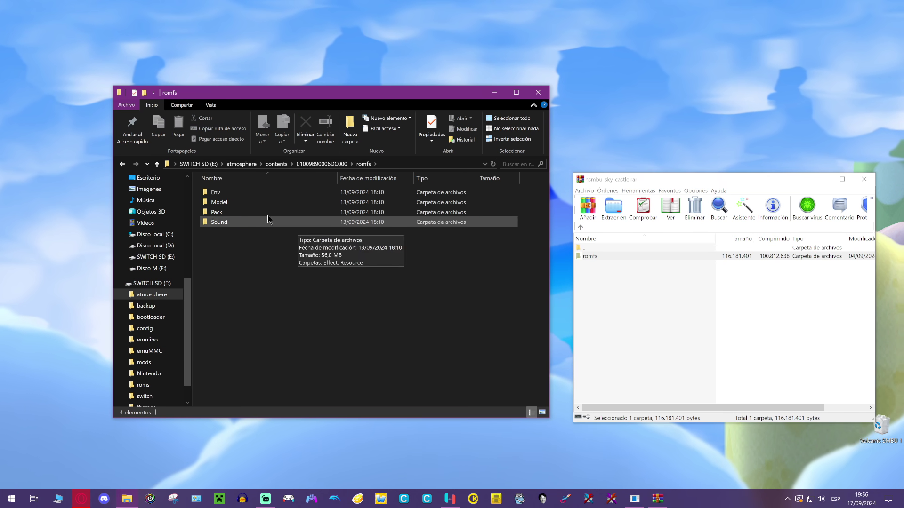
pyautogui.click(606, 255)
pyautogui.doubleClick(606, 256)
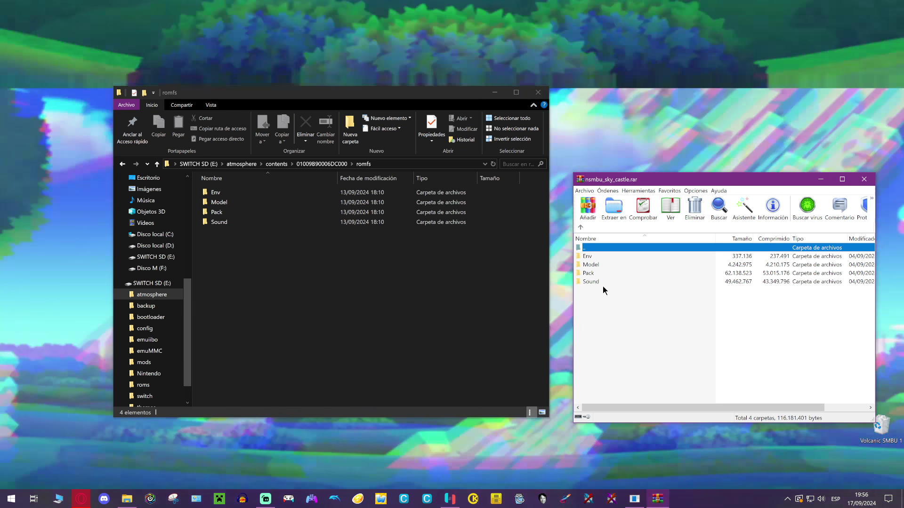
pyautogui.click(359, 237)
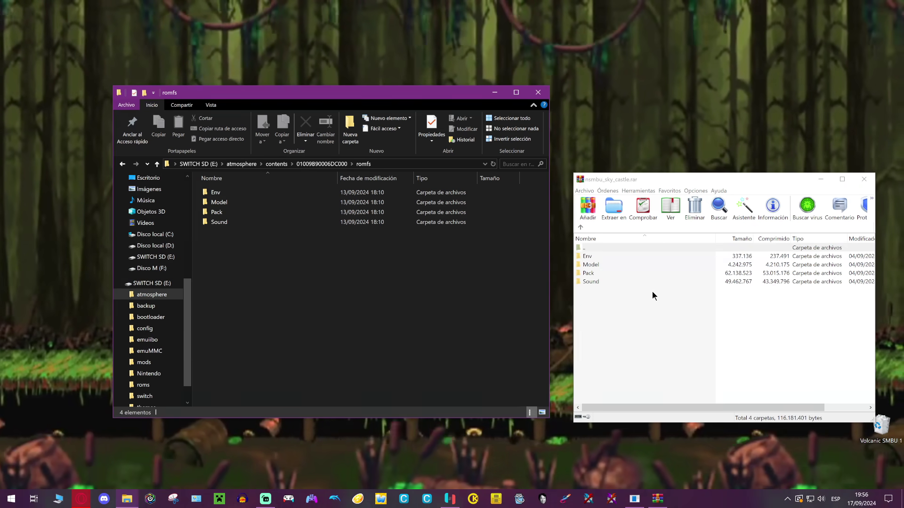
pyautogui.click(642, 286)
pyautogui.press('BackSpace')
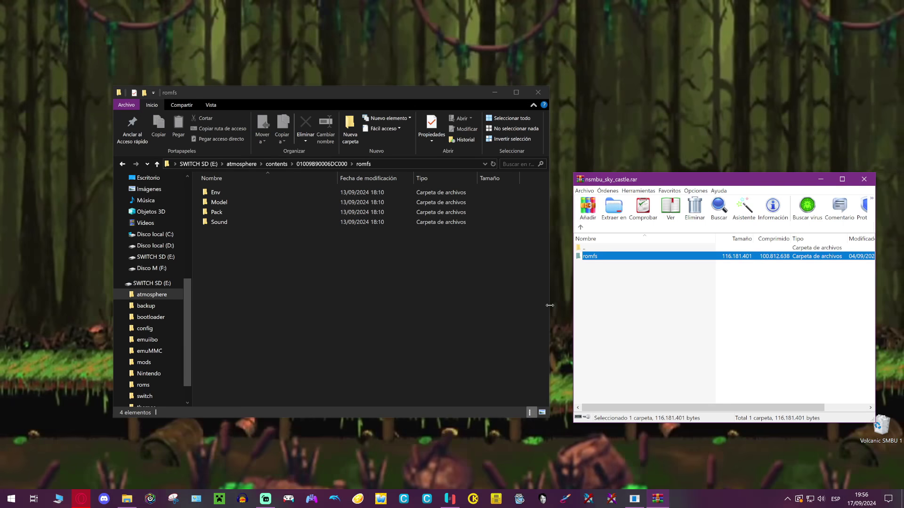
# - Place WinRAR's romfs folder beside the SD card's 01009B90006DC000 folder in Explorer
pyautogui.moveTo(609, 179); pyautogui.dragTo(506, 181)
pyautogui.click(336, 164)
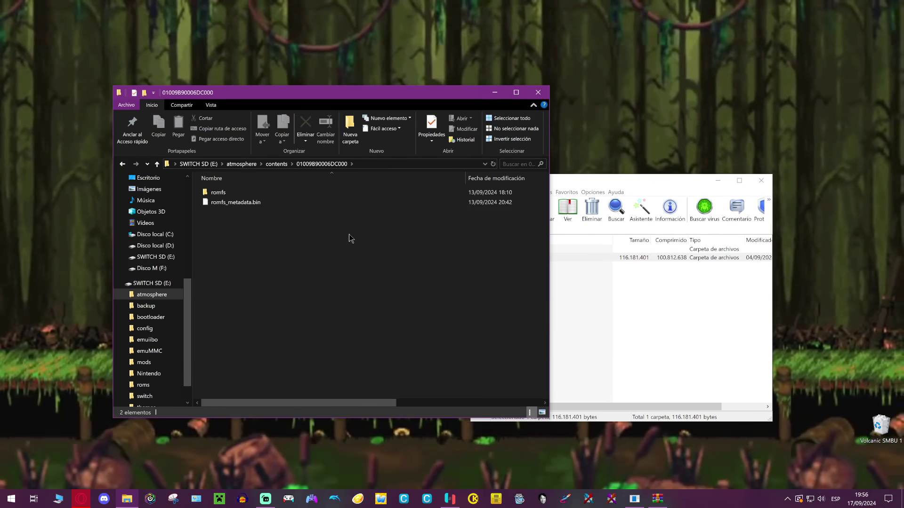
pyautogui.click(273, 165)
pyautogui.click(597, 293)
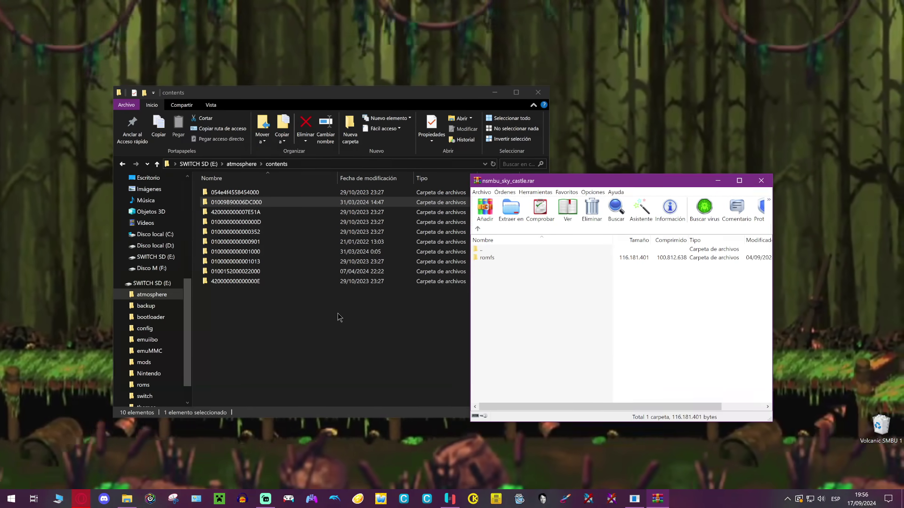
pyautogui.doubleClick(244, 199)
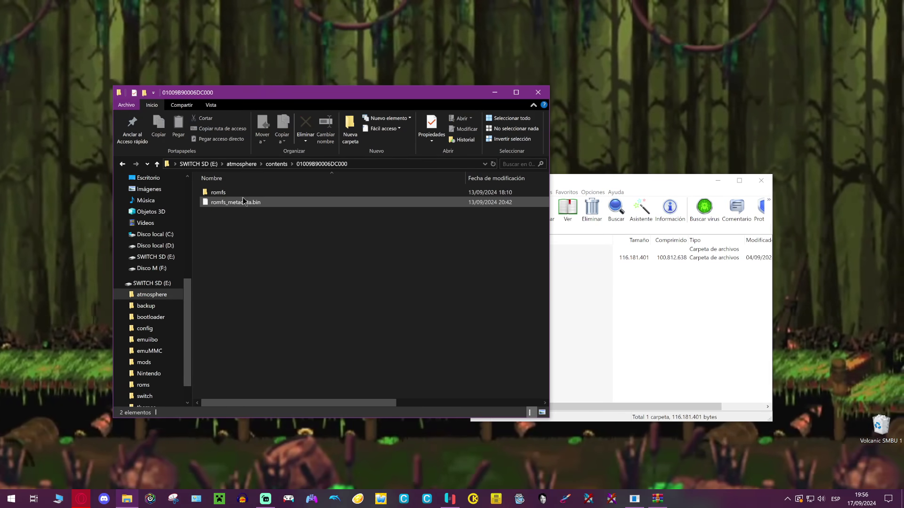
pyautogui.click(599, 242)
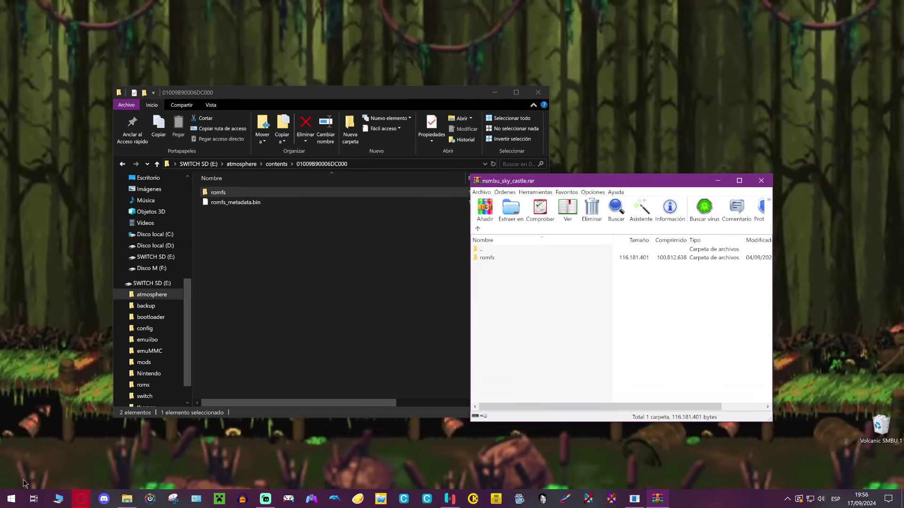
# - Bring up the SimpleModManager GitHub README in the browser
pyautogui.click(81, 499)
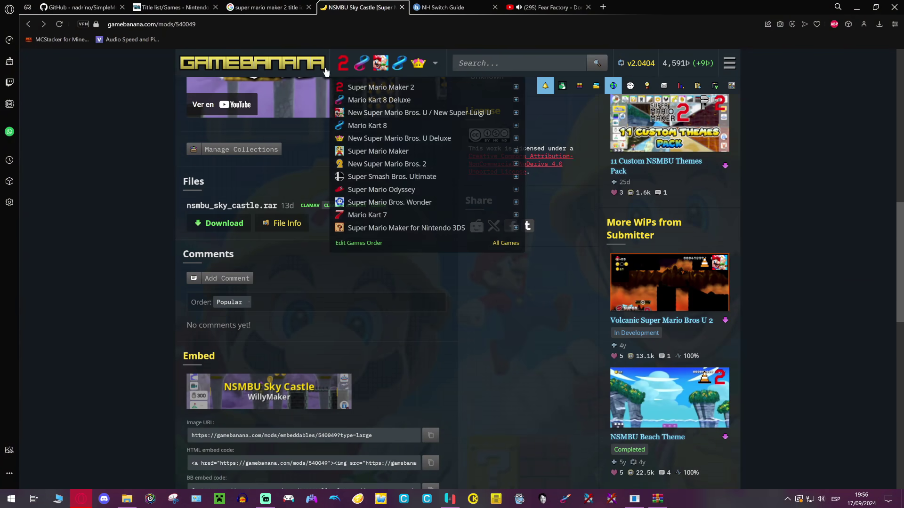
pyautogui.click(78, 7)
pyautogui.scroll(10, 243, 177)
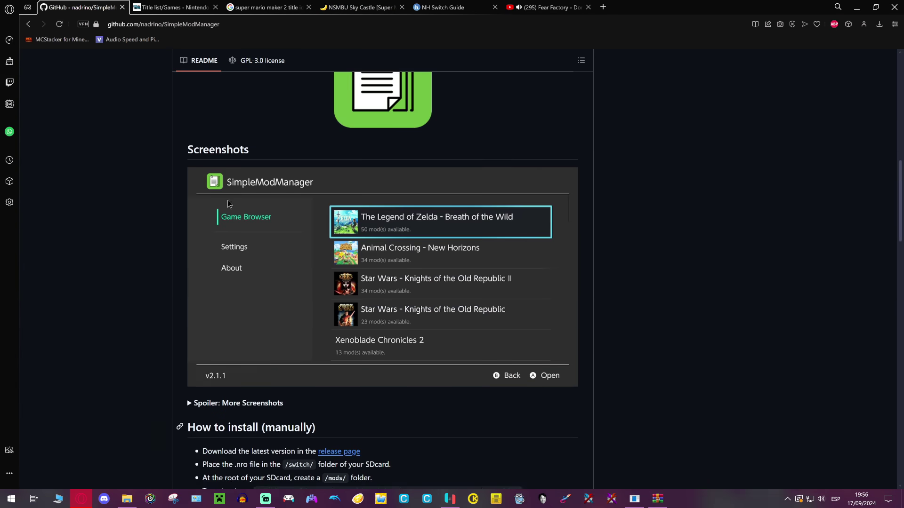
pyautogui.scroll(-4, 421, 282)
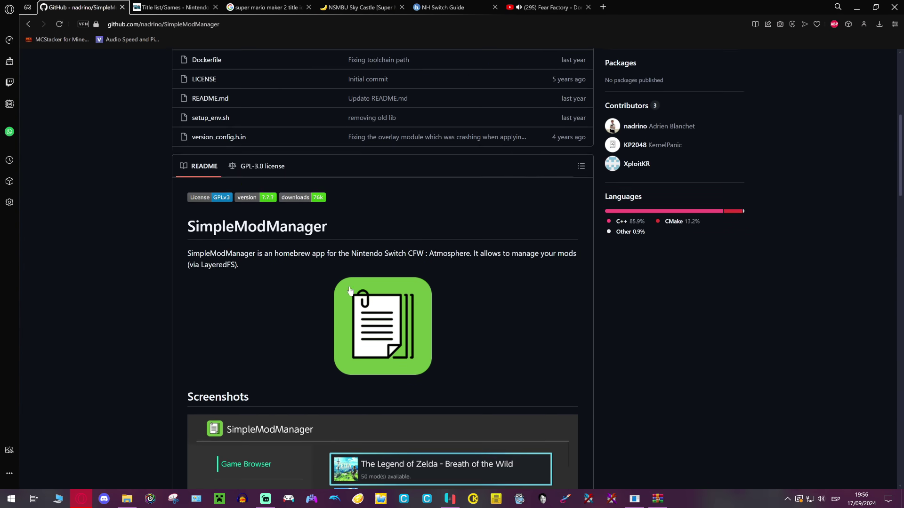
pyautogui.scroll(1, 306, 128)
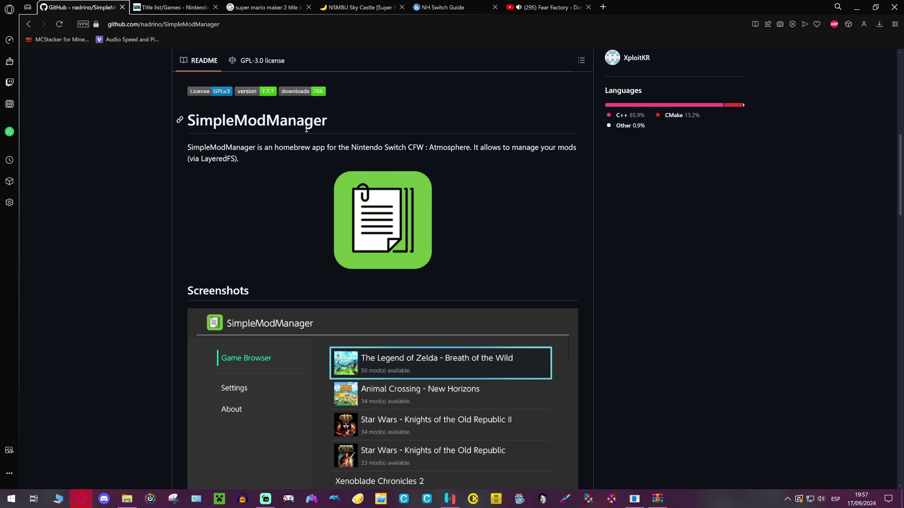
pyautogui.click(335, 126)
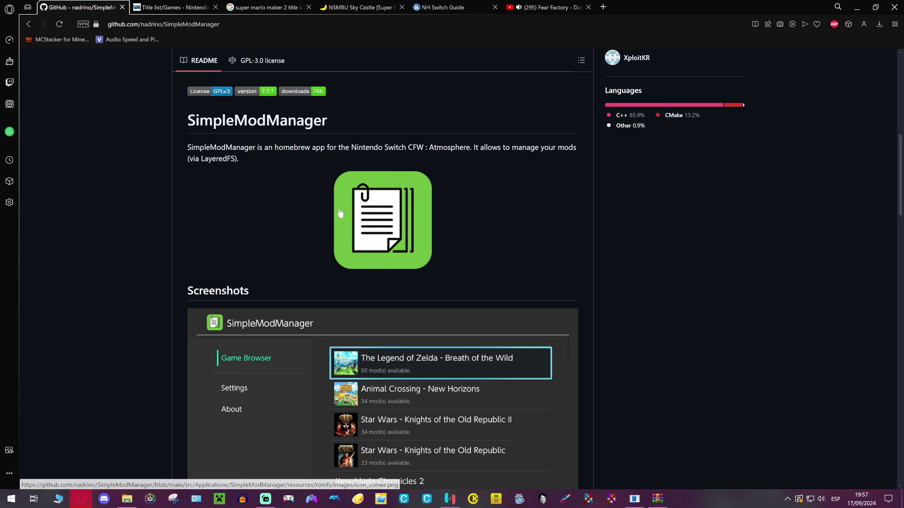
# - Highlight the manual install steps and the /mods/<NameOfTheGame>/<NameOfTheMod> folder structure
pyautogui.scroll(-4, 305, 224)
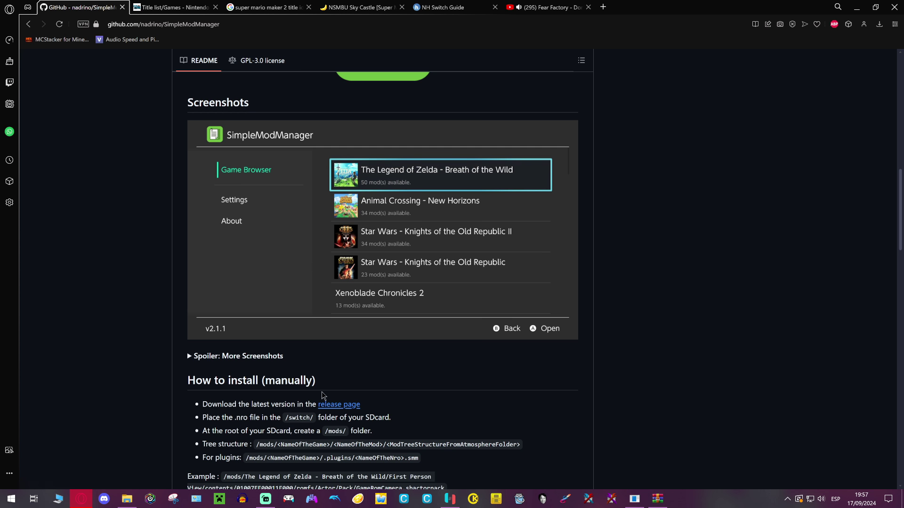
pyautogui.scroll(-2, 322, 395)
pyautogui.moveTo(202, 309); pyautogui.dragTo(201, 261)
pyautogui.scroll(-1, 445, 347)
pyautogui.moveTo(254, 303); pyautogui.dragTo(445, 349)
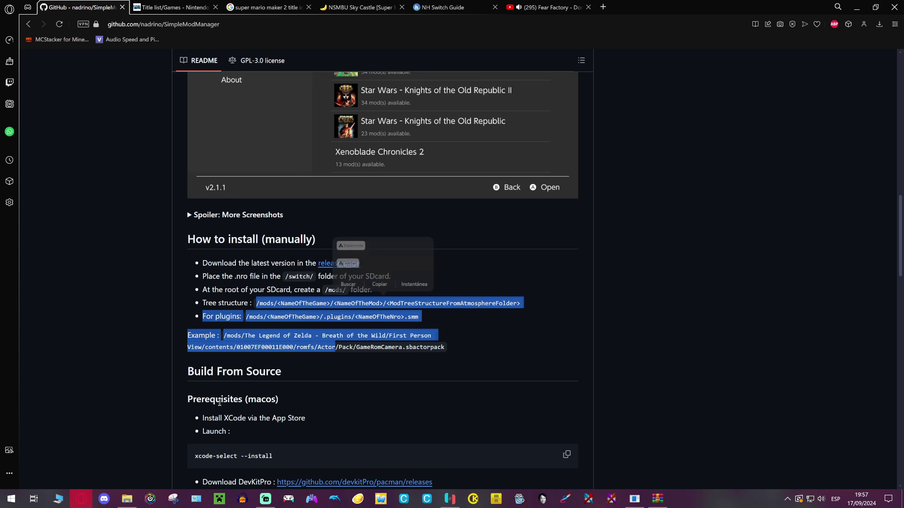
# - Move the SD card window aside and go up to the SWITCH SD (E:) root
pyautogui.click(127, 499)
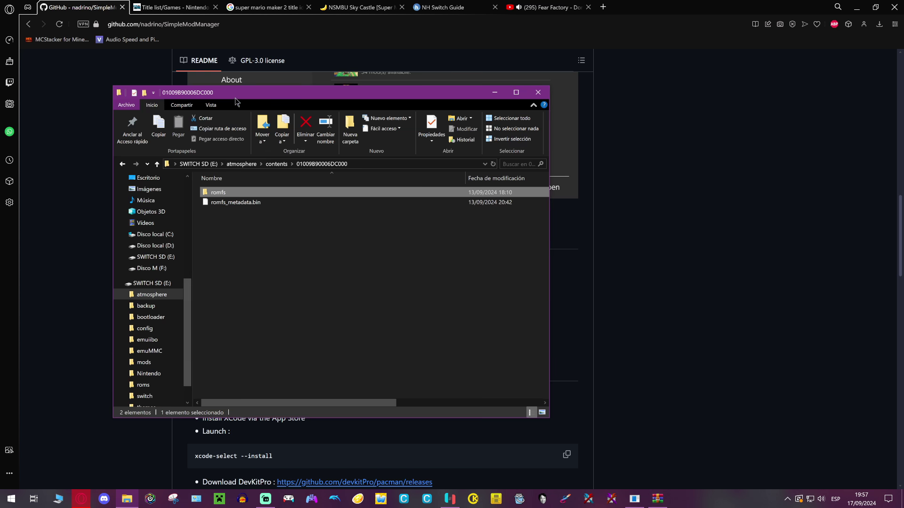
pyautogui.moveTo(236, 99); pyautogui.dragTo(517, 149)
pyautogui.click(487, 216)
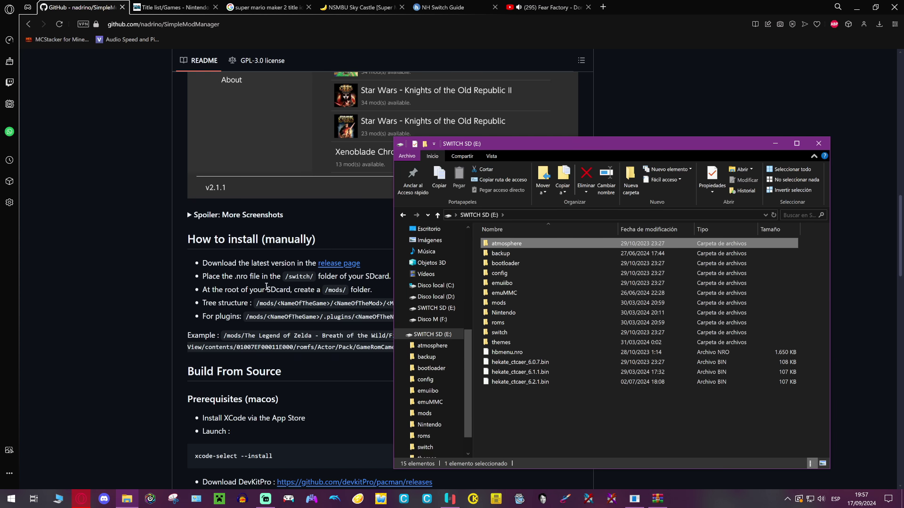
pyautogui.click(229, 272)
pyautogui.moveTo(241, 277)
pyautogui.mouseDown()
pyautogui.moveTo(282, 215)
pyautogui.moveTo(234, 274)
pyautogui.mouseUp()
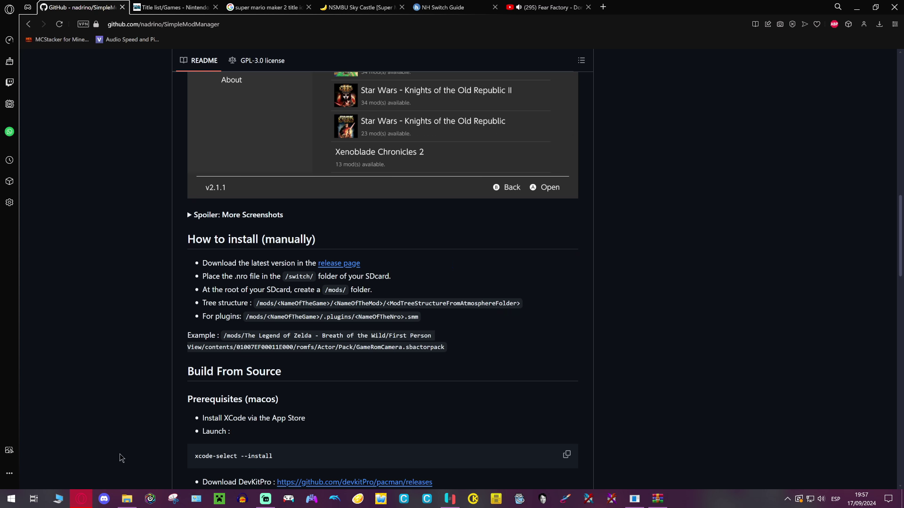
pyautogui.click(127, 499)
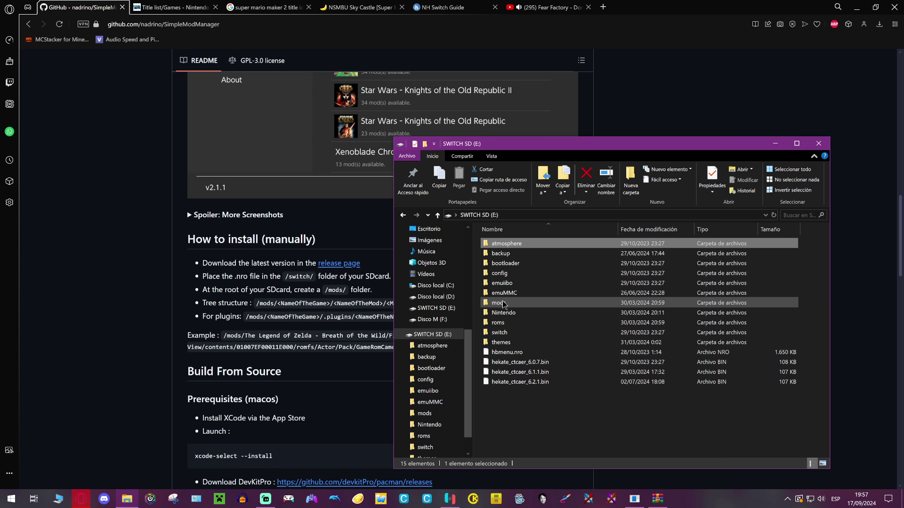
# - Confirm SimpleModManager.nro is in the switch folder, then return to the root and select mods
pyautogui.click(500, 332)
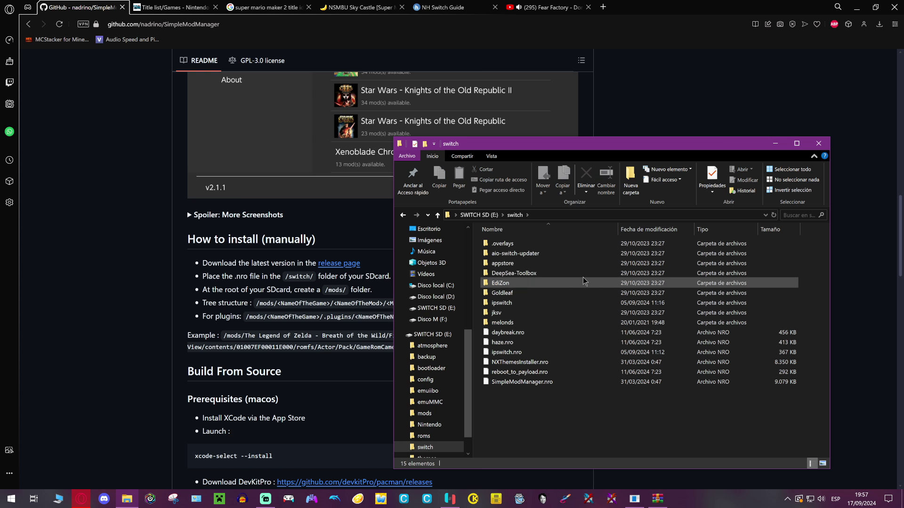
pyautogui.click(548, 382)
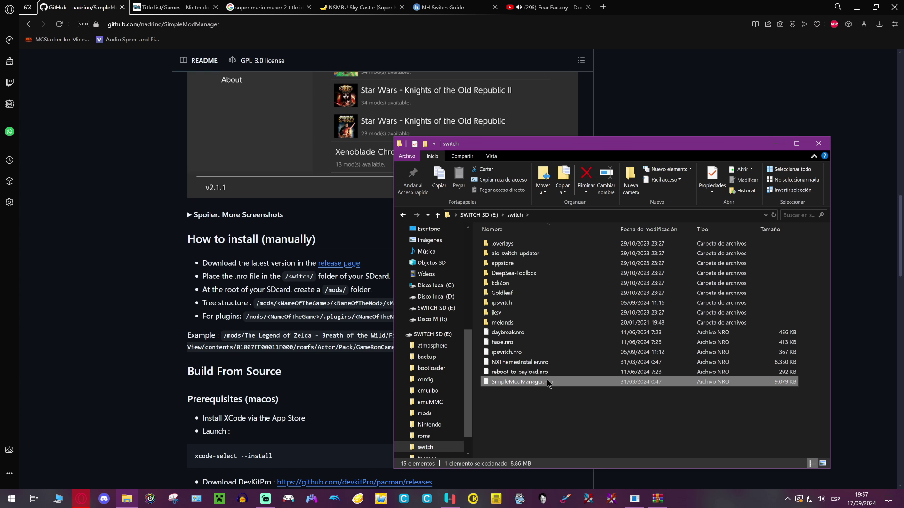
pyautogui.press('BackSpace')
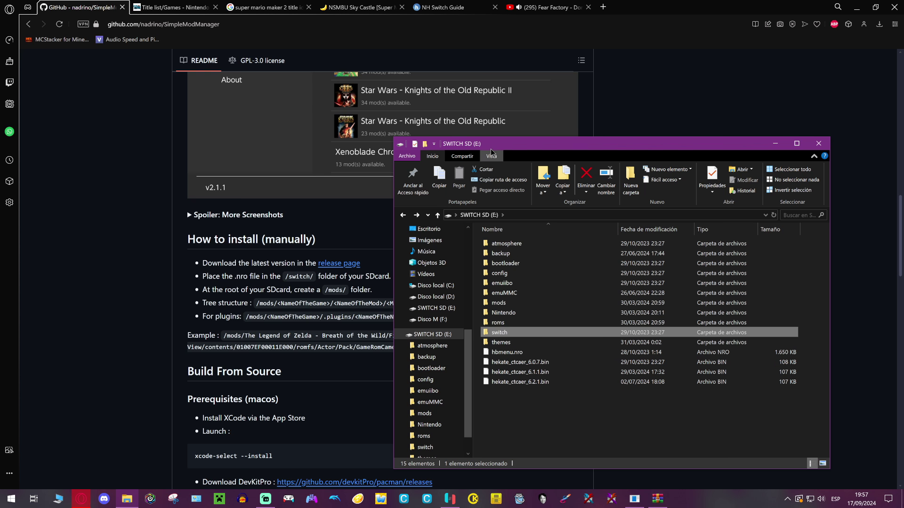
pyautogui.moveTo(490, 149); pyautogui.dragTo(545, 148)
pyautogui.click(570, 302)
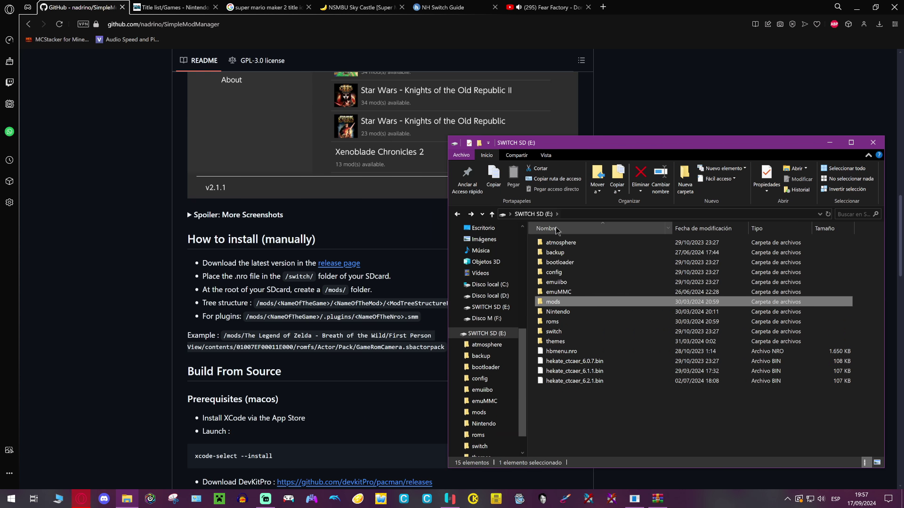
# - Open mods\Super Mario Maker 2 on the SD card and scroll its mod list
pyautogui.doubleClick(593, 304)
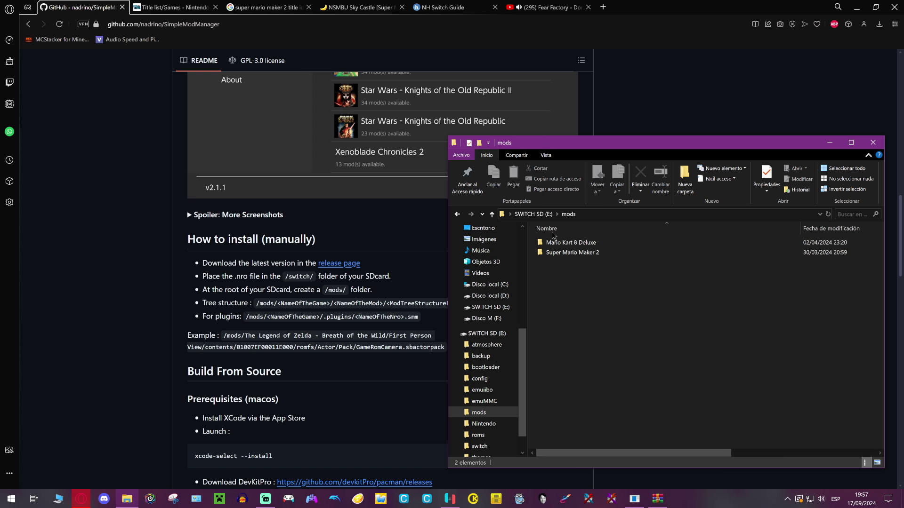
pyautogui.doubleClick(588, 253)
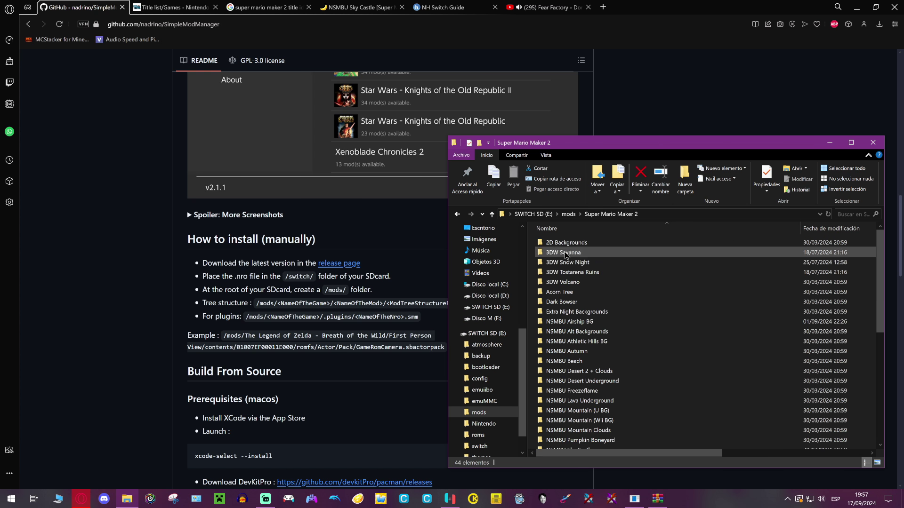
pyautogui.moveTo(574, 148); pyautogui.dragTo(560, 133)
pyautogui.scroll(-7, 597, 332)
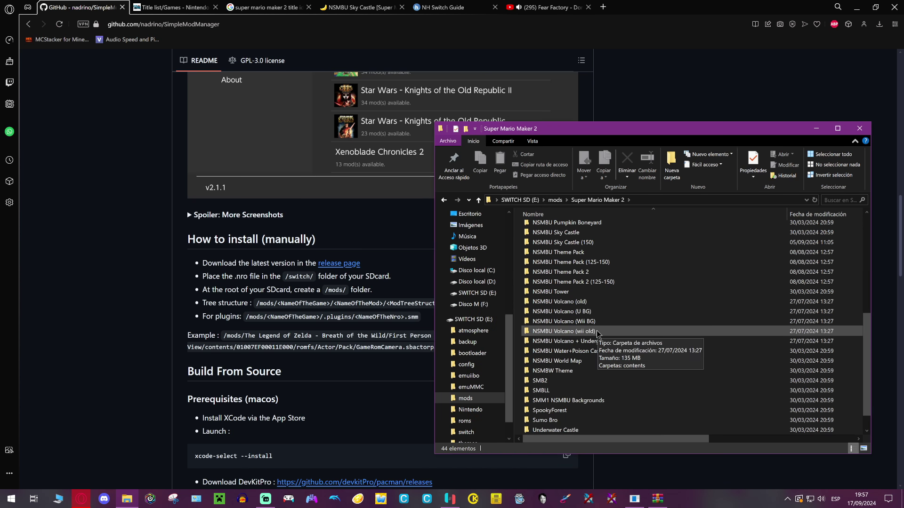
pyautogui.scroll(7, 588, 306)
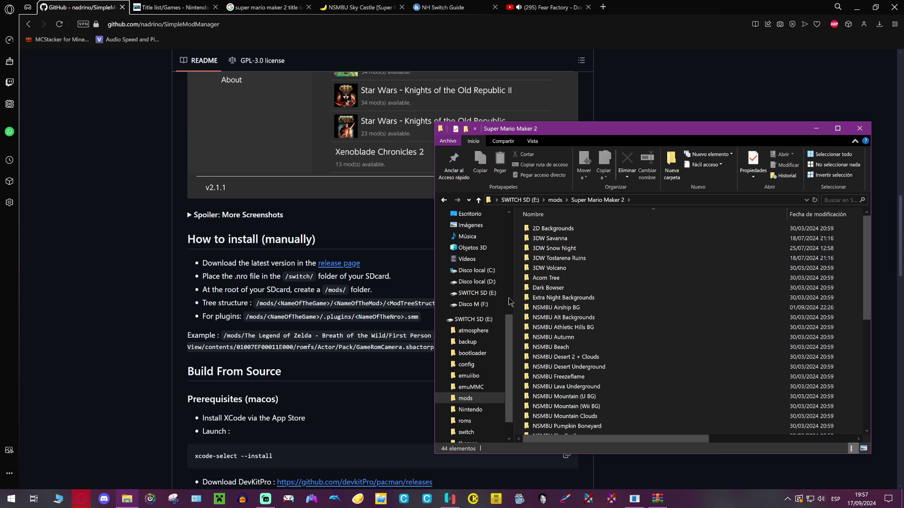
pyautogui.scroll(-3, 522, 304)
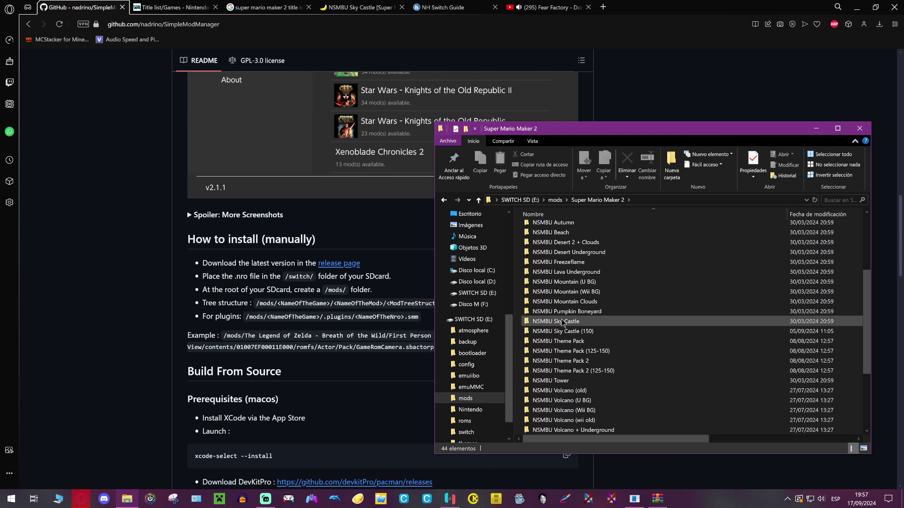
# - Open NSMBU Sky Castle\contents\01009B90006DC000\romfs
pyautogui.doubleClick(561, 322)
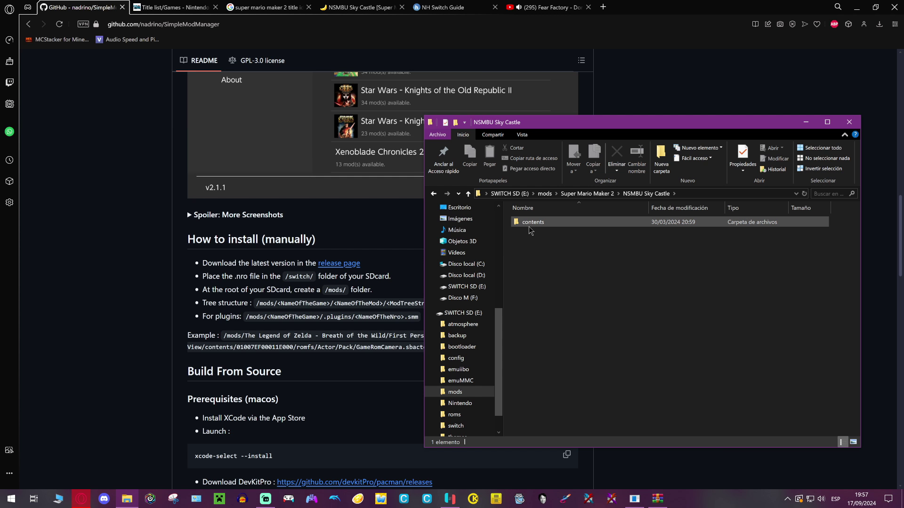
pyautogui.doubleClick(547, 224)
pyautogui.doubleClick(573, 227)
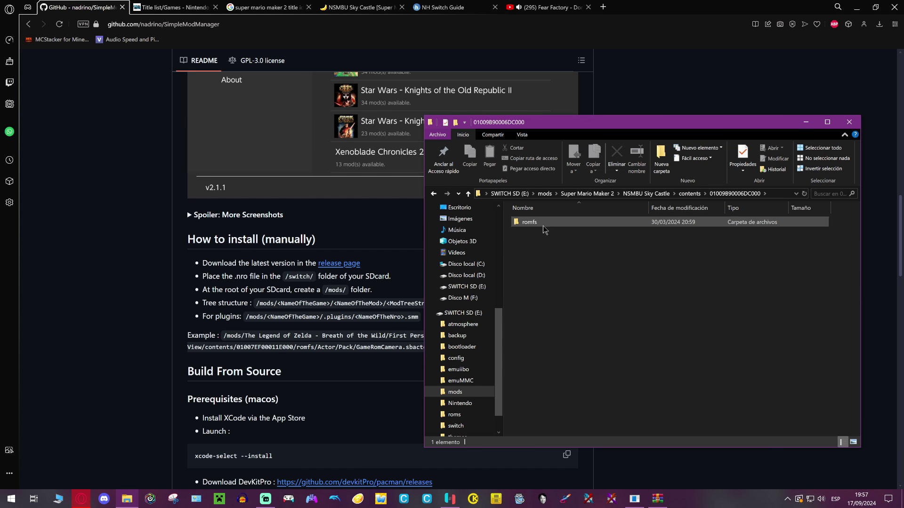
pyautogui.doubleClick(543, 225)
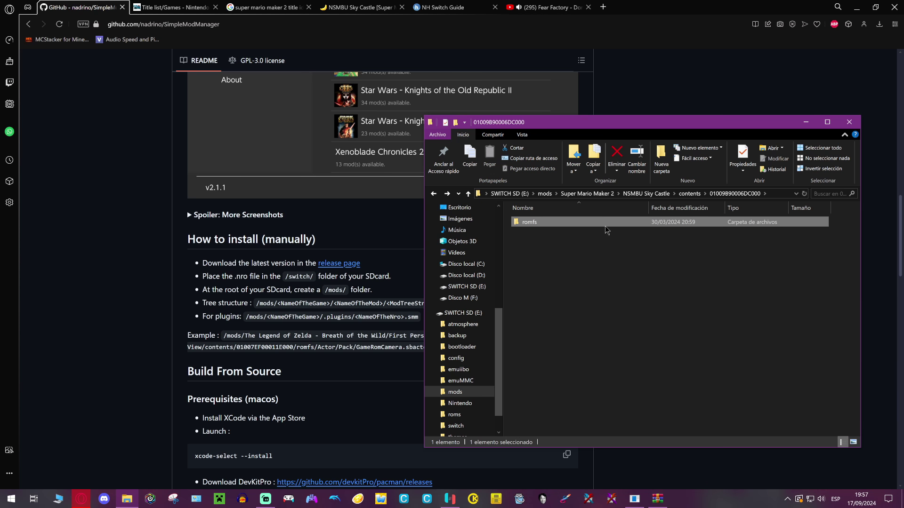
# - Jump back to the Super Mario Maker 2 folder and hide the file window
pyautogui.click(587, 194)
pyautogui.scroll(-1, 622, 283)
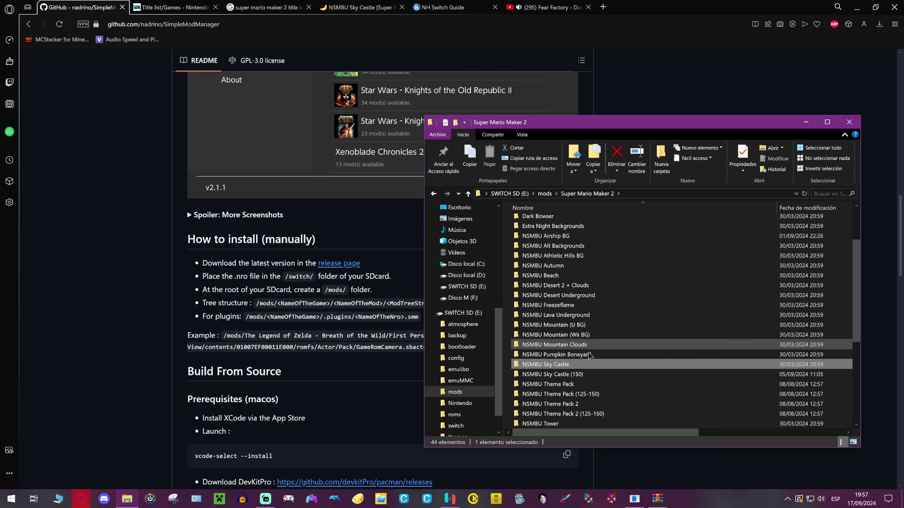
pyautogui.scroll(5, 622, 255)
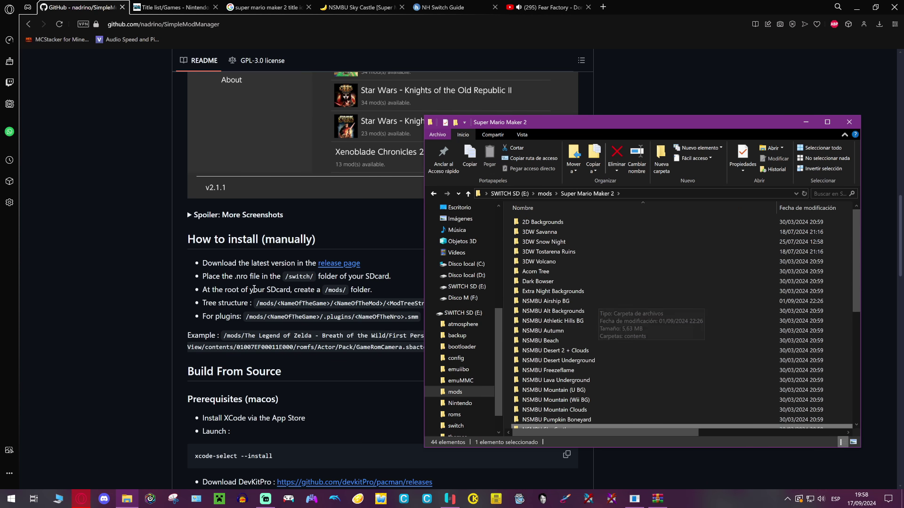
pyautogui.scroll(5, 126, 302)
pyautogui.click(126, 301)
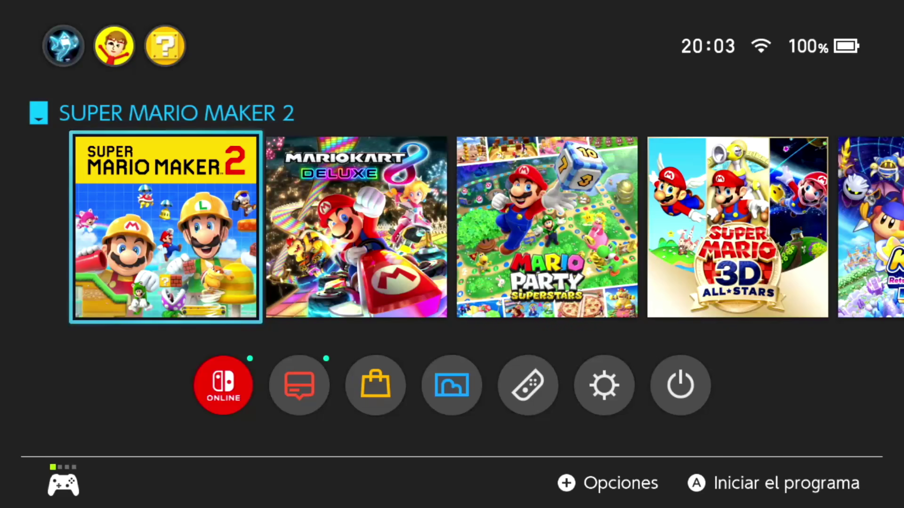
# - Select NSMBU Sky Castle under Super Mario Maker 2 in SimpleModManager, apply it as ACTIVE, then go Home
pyautogui.press('Down')
pyautogui.press('Right')
pyautogui.press('Right')
pyautogui.press('Right')
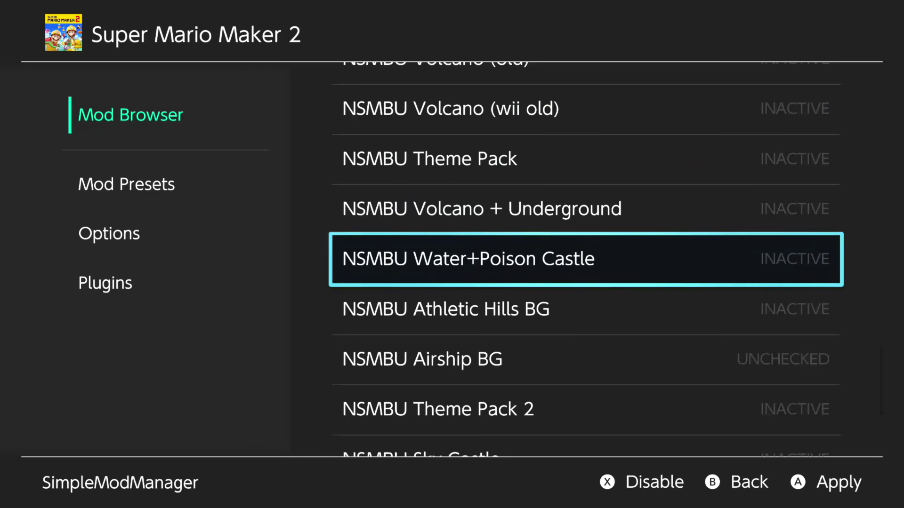
pyautogui.press('Down')
pyautogui.press('Down')
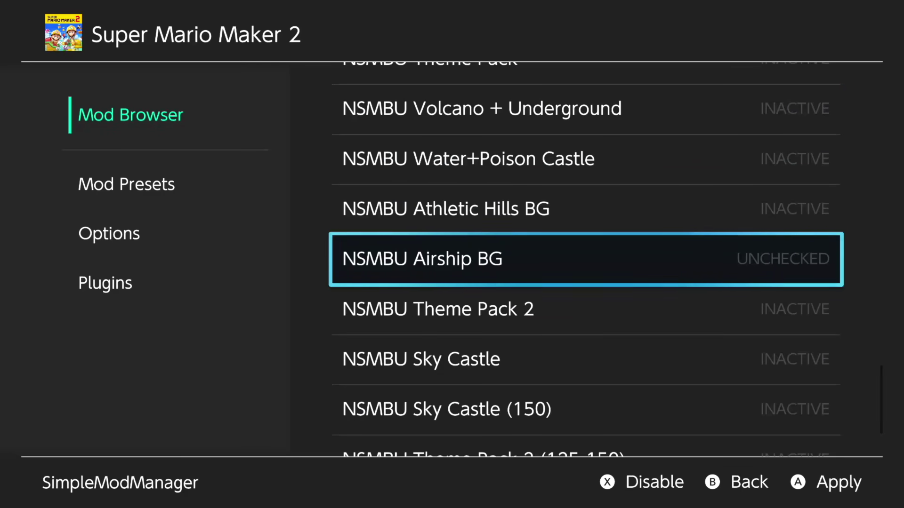
pyautogui.press('Up')
pyautogui.press('Up')
pyautogui.press('Up')
pyautogui.press('Up')
pyautogui.press('Up')
pyautogui.press('Up')
pyautogui.press('Down')
pyautogui.press('Down')
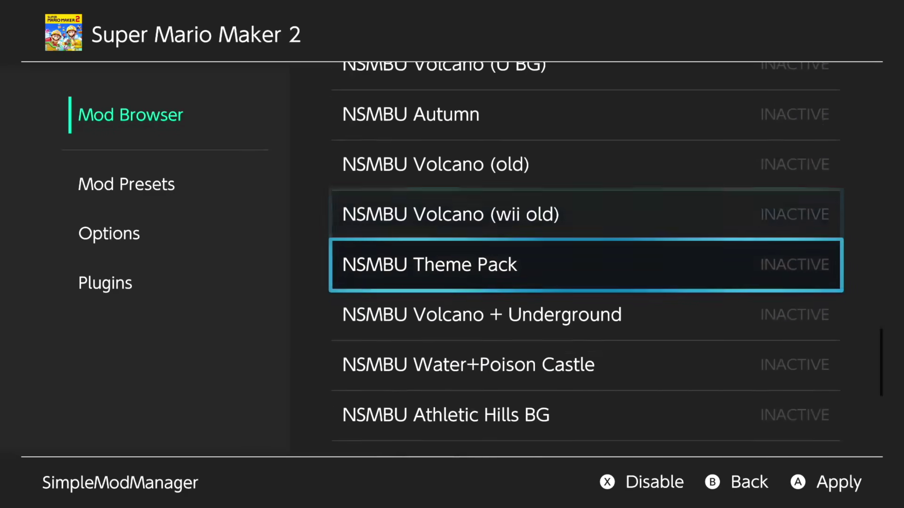
pyautogui.press('Down')
pyautogui.press('Down')
pyautogui.press('Down')
pyautogui.press('Down')
pyautogui.press('Down')
pyautogui.press('Down')
pyautogui.press('Up')
pyautogui.press('Up')
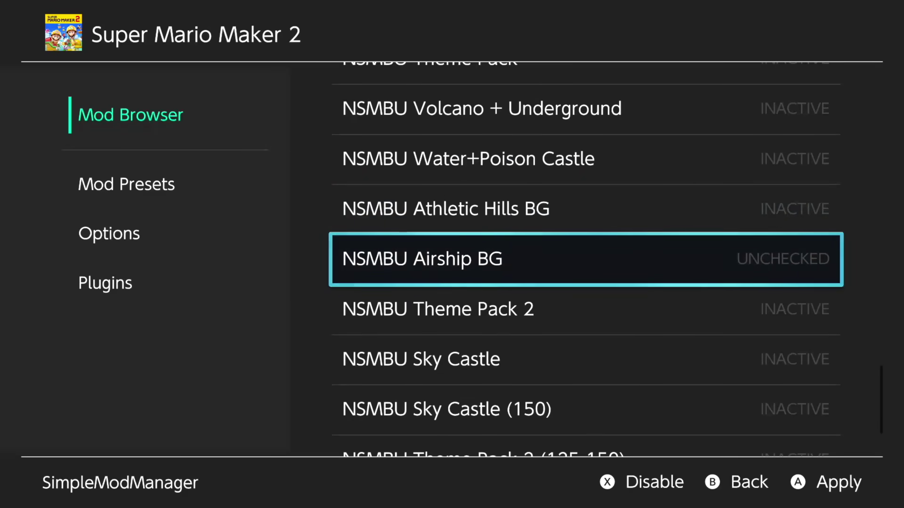
pyautogui.press('Down')
pyautogui.press('Down')
pyautogui.press('Return')
pyautogui.press('Return')
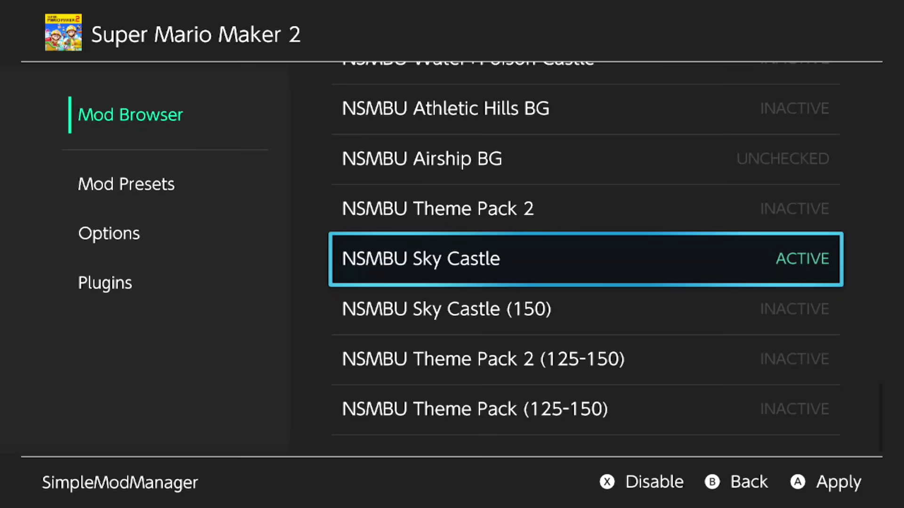
pyautogui.press('Home')
# - Launch Super Mario Maker 2 and enter the course editor
pyautogui.press('Right')
pyautogui.press('Left')
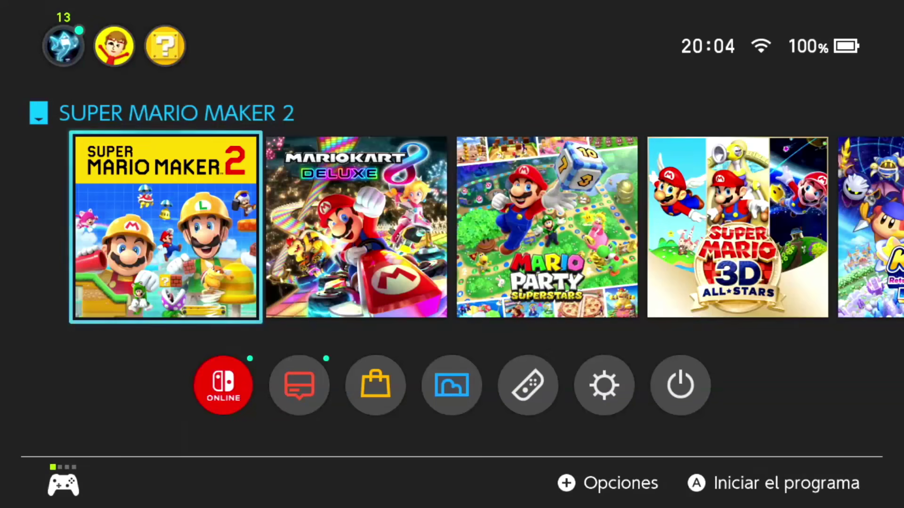
pyautogui.press('Return')
pyautogui.press('Escape')
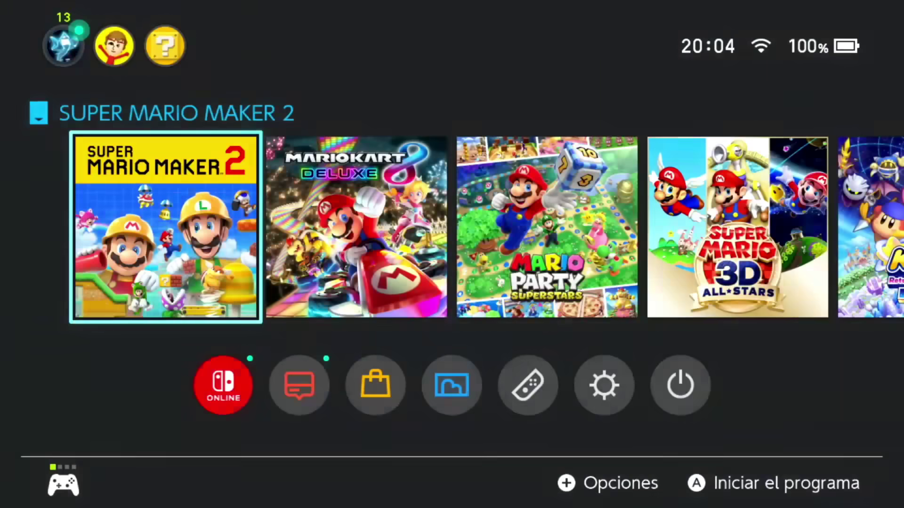
pyautogui.press('Return')
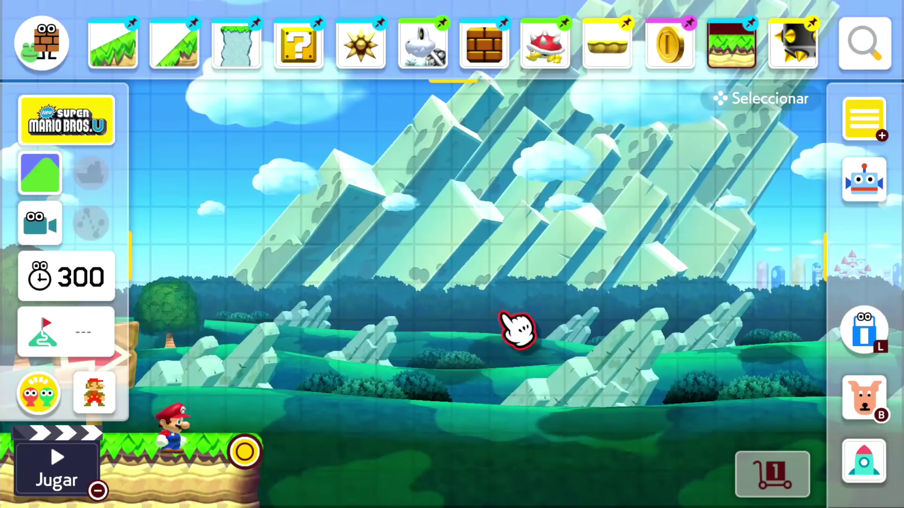
# - Move Mario down and switch the course theme to sky to show the Sky Castle background
pyautogui.moveTo(172, 428); pyautogui.dragTo(537, 476)
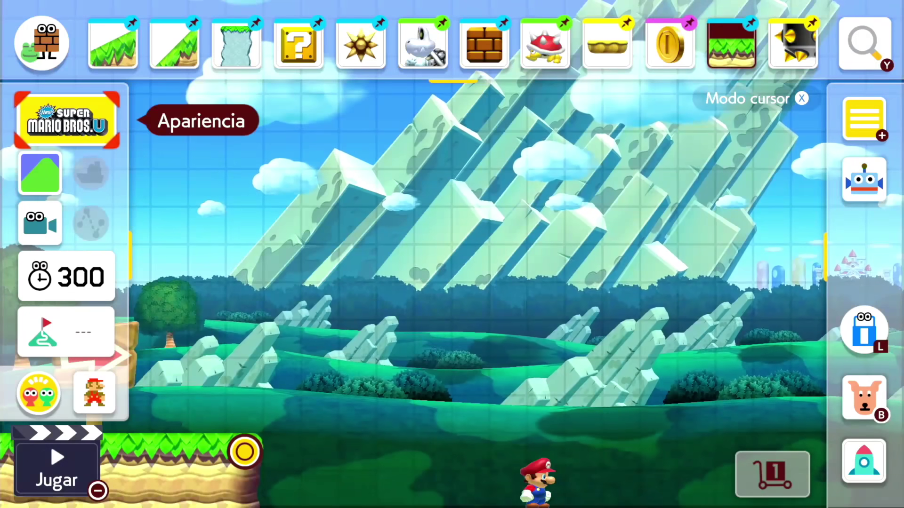
pyautogui.click(40, 173)
pyautogui.click(338, 157)
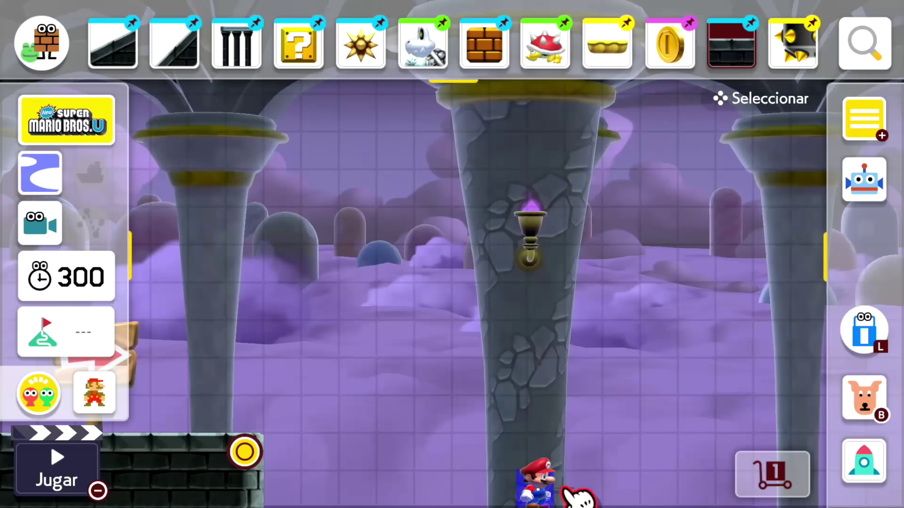
pyautogui.moveTo(567, 484); pyautogui.dragTo(812, 482)
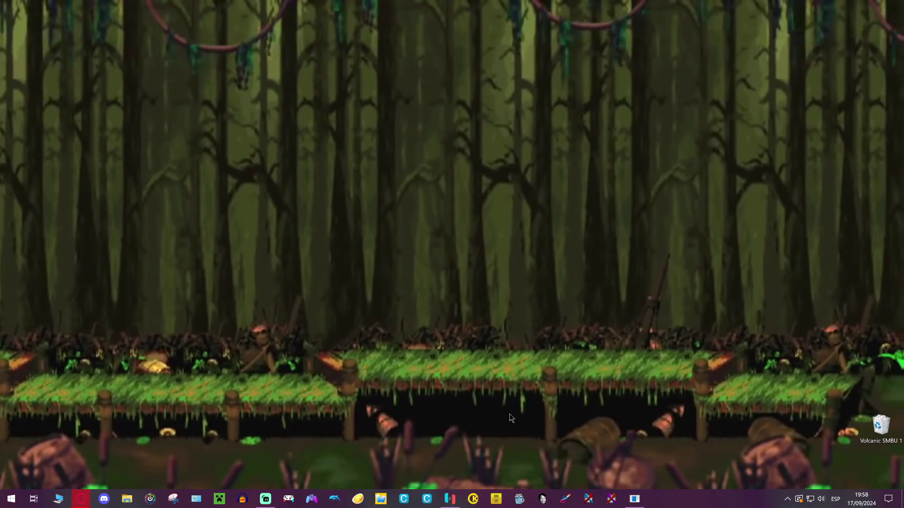
# - Open and cancel Ryujinx Settings, then open Super Mario Maker 2's mods directory
pyautogui.click(451, 500)
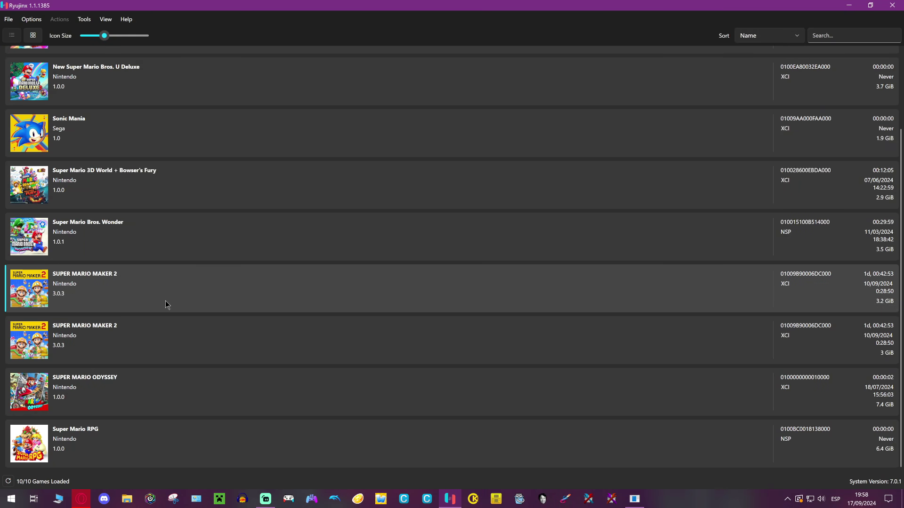
pyautogui.scroll(1, 210, 269)
pyautogui.scroll(-1, 142, 184)
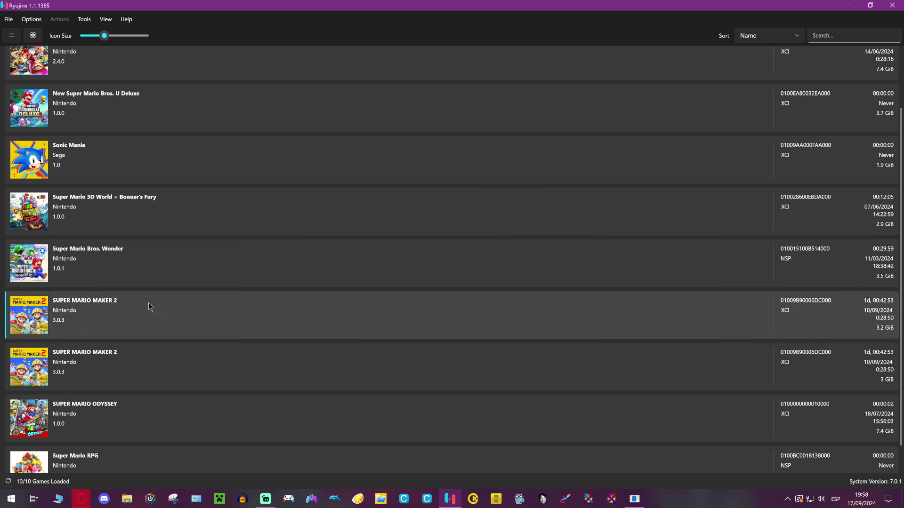
pyautogui.click(31, 19)
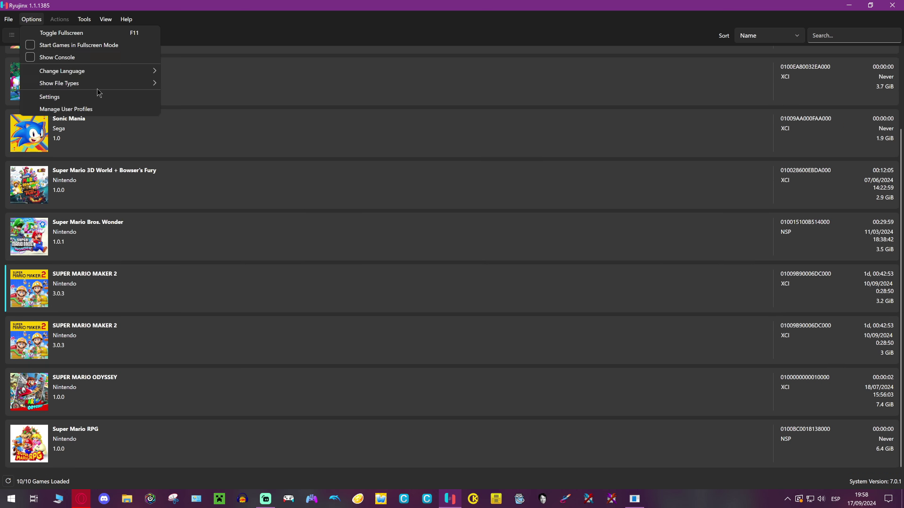
pyautogui.click(49, 97)
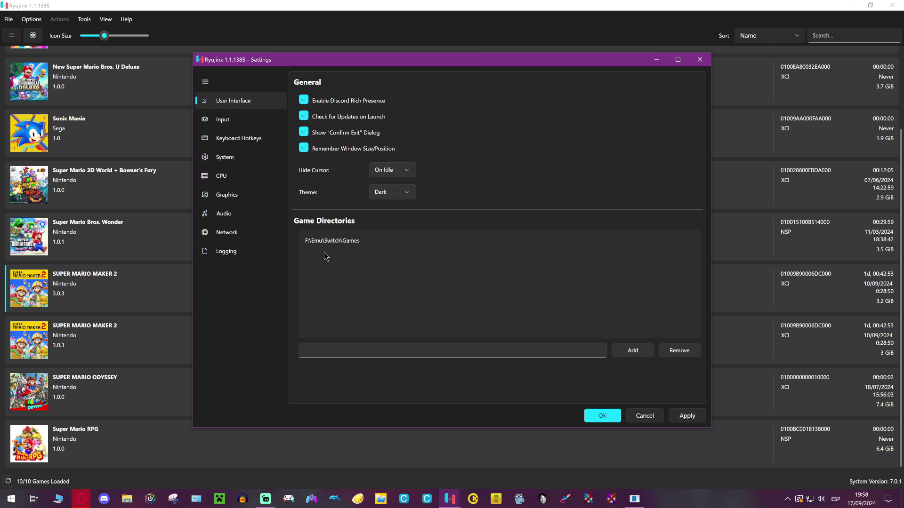
pyautogui.click(643, 416)
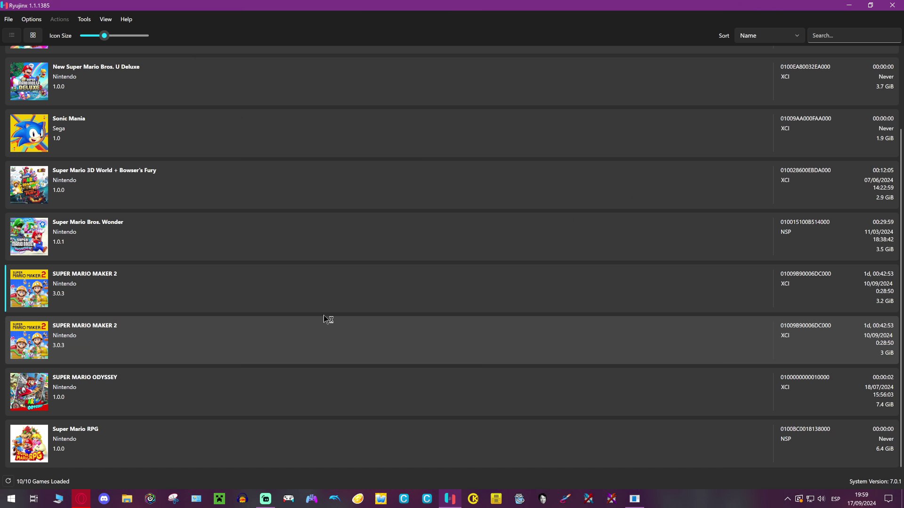
pyautogui.rightClick(72, 292)
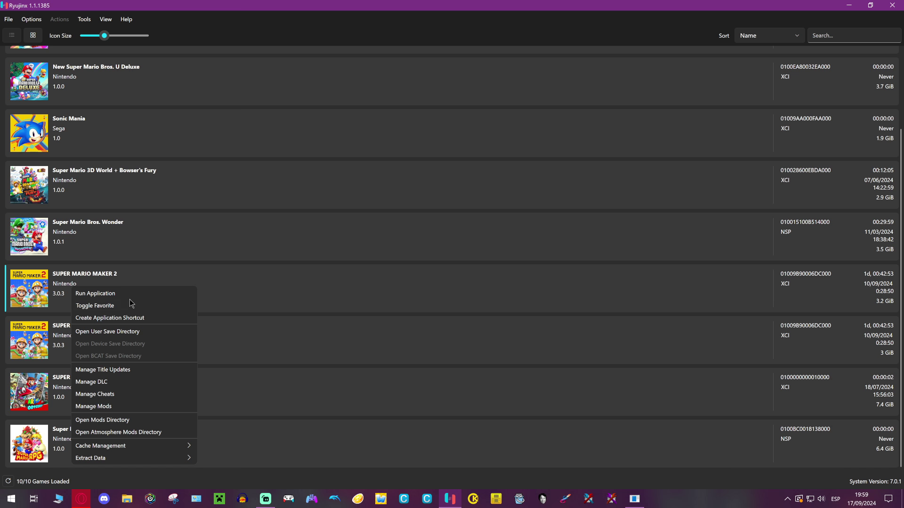
pyautogui.click(105, 421)
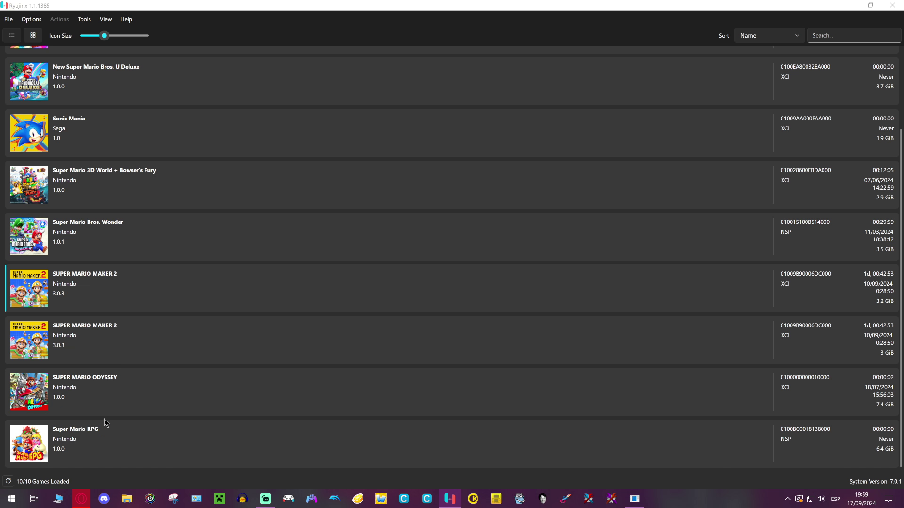
# - Browse the 42 mod folders, open NSMBU Alternative BGs, then return to the Ryujinx game list
pyautogui.moveTo(623, 123); pyautogui.dragTo(375, 127)
pyautogui.scroll(-6, 302, 307)
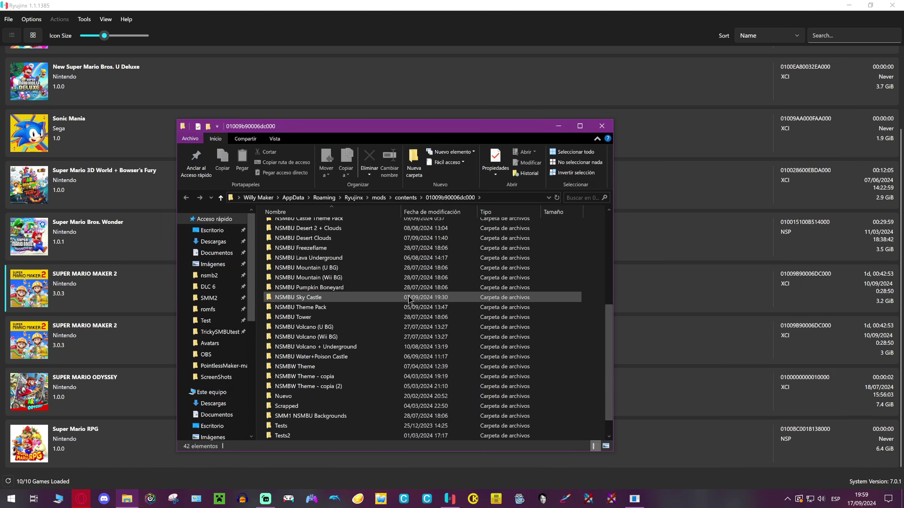
pyautogui.scroll(6, 303, 307)
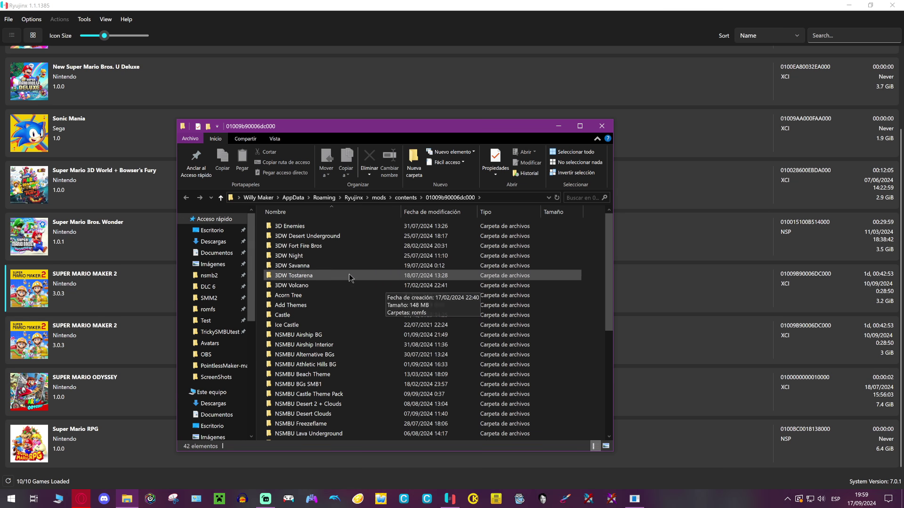
pyautogui.scroll(-5, 349, 278)
pyautogui.scroll(4, 396, 258)
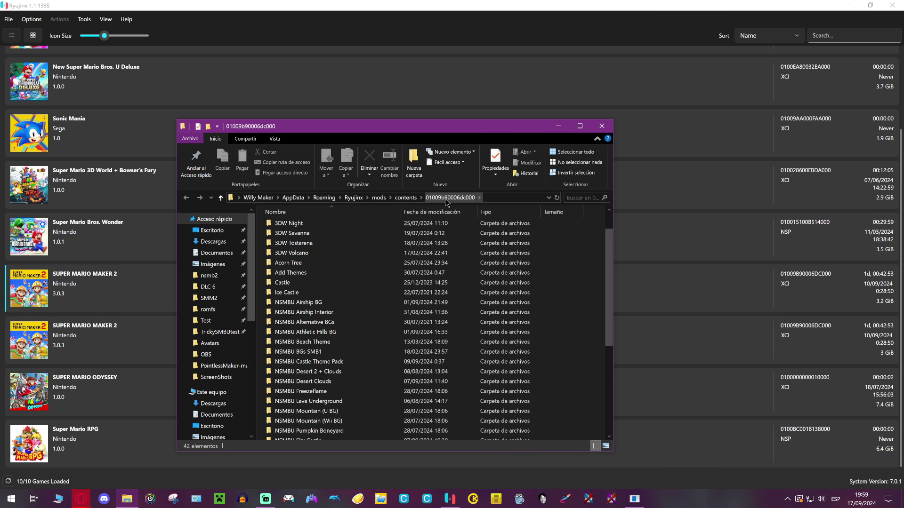
pyautogui.moveTo(358, 121); pyautogui.dragTo(315, 102)
pyautogui.scroll(1, 525, 275)
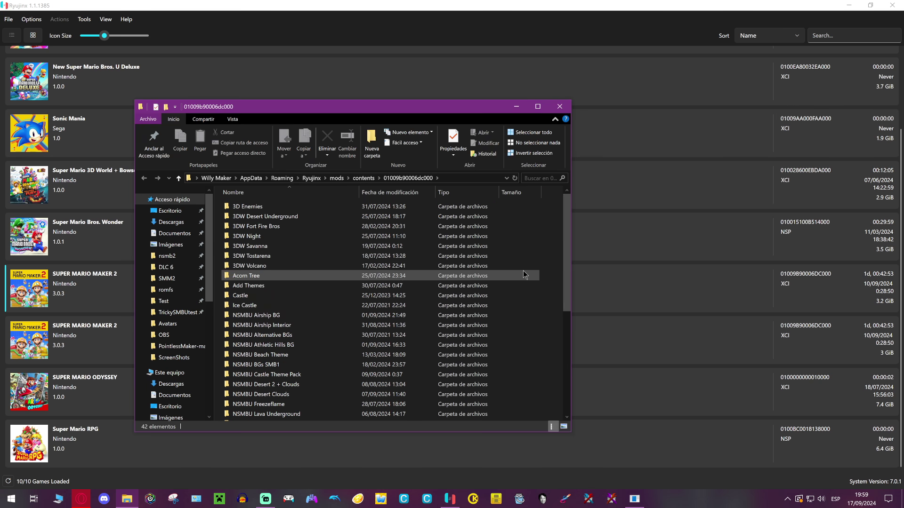
pyautogui.scroll(-2, 372, 332)
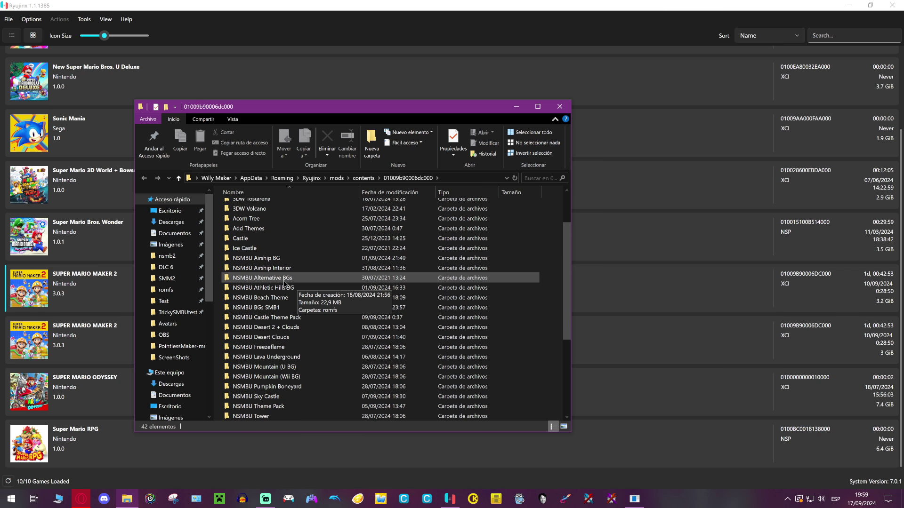
pyautogui.doubleClick(264, 278)
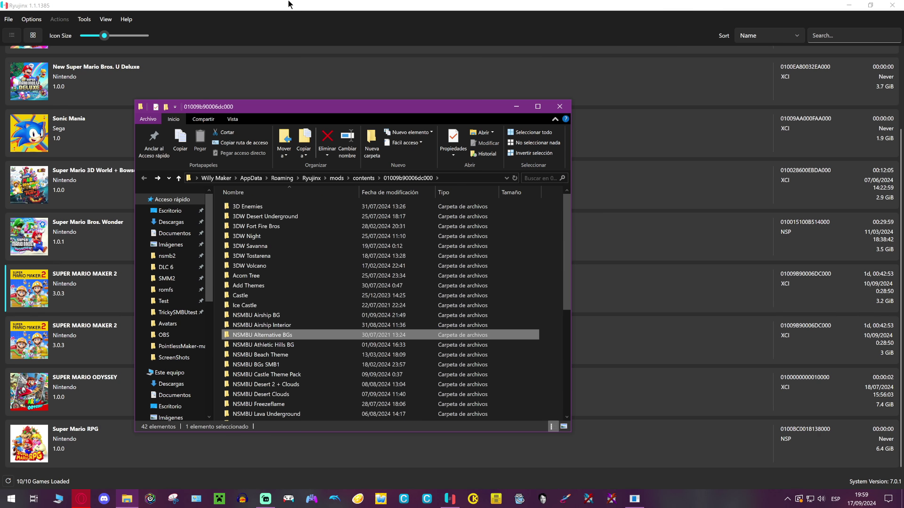
pyautogui.click(90, 275)
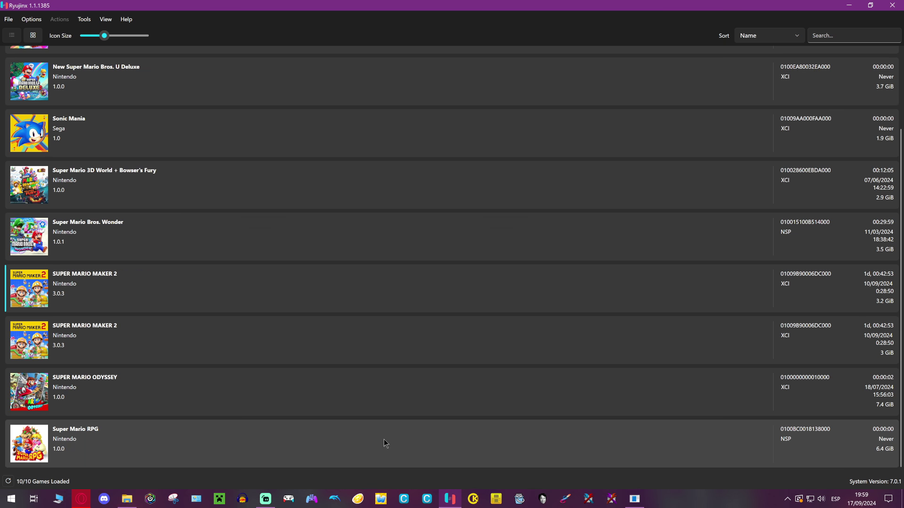
# - Open Manage Mods for Super Mario Maker 2 and scroll its 40 mods to NSMBU Sky Castle
pyautogui.rightClick(127, 293)
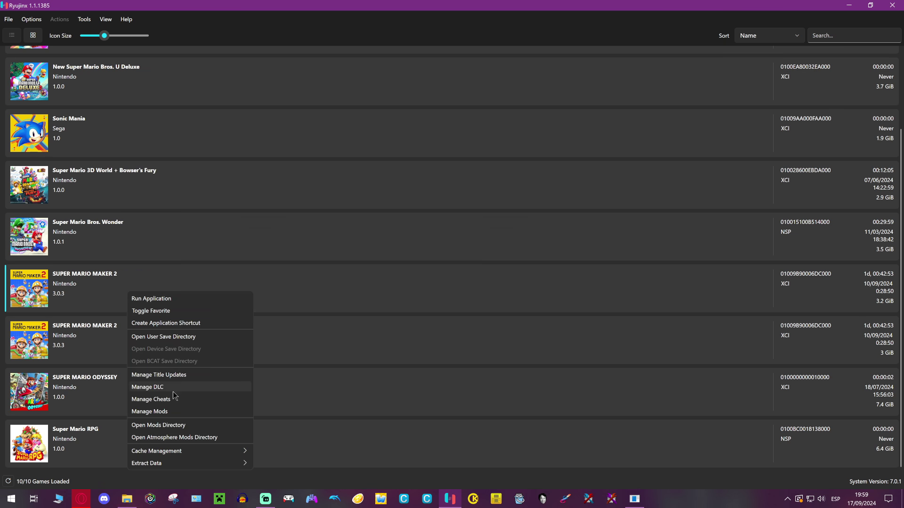
pyautogui.click(150, 411)
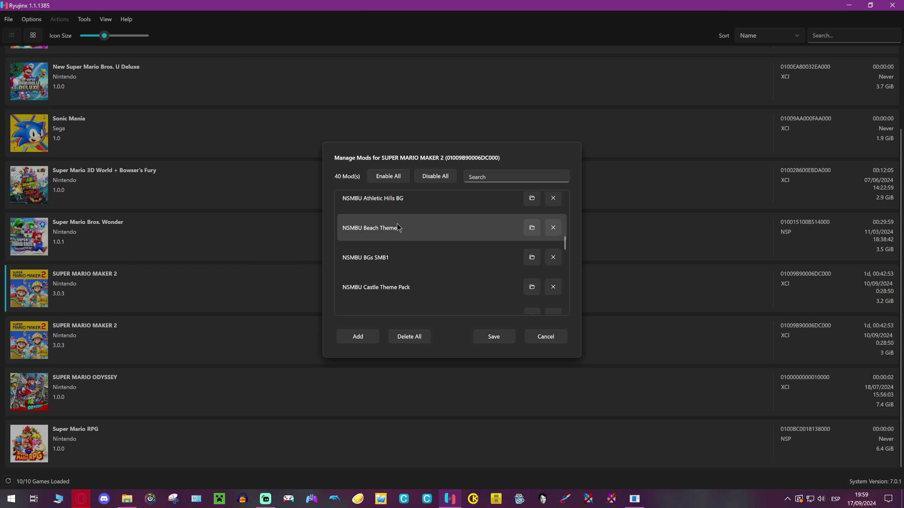
pyautogui.scroll(-2, 400, 228)
pyautogui.scroll(-5, 399, 228)
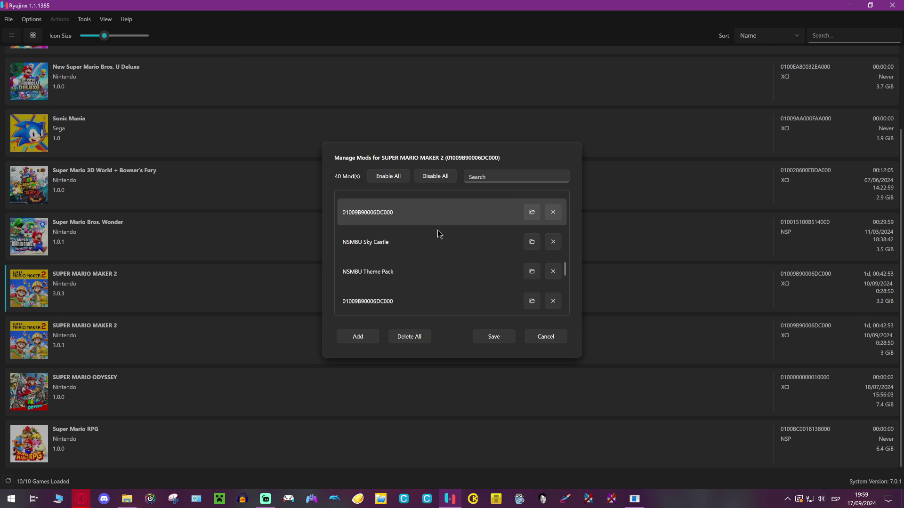
pyautogui.scroll(-3, 463, 256)
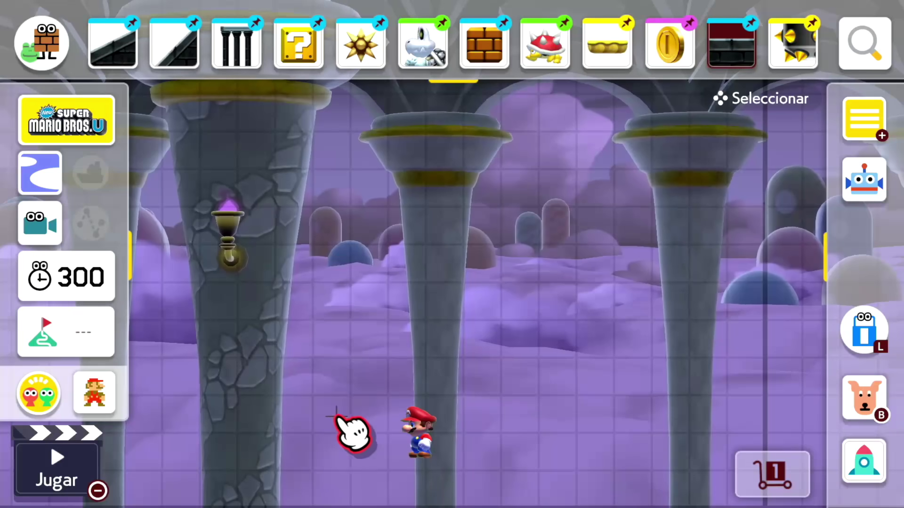
# - Drag Mario right and upward past the stone pillars on the purple-cloud sky course
pyautogui.moveTo(419, 431); pyautogui.dragTo(615, 468)
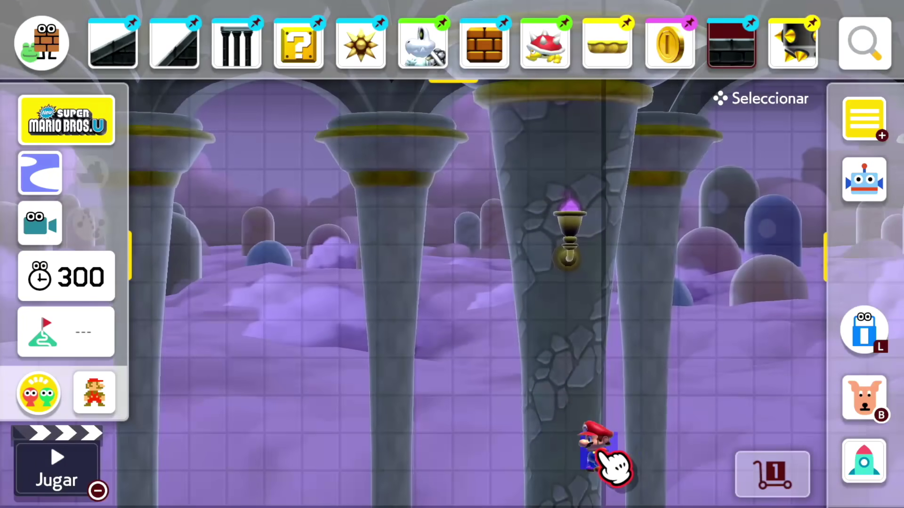
pyautogui.moveTo(508, 436); pyautogui.dragTo(743, 387)
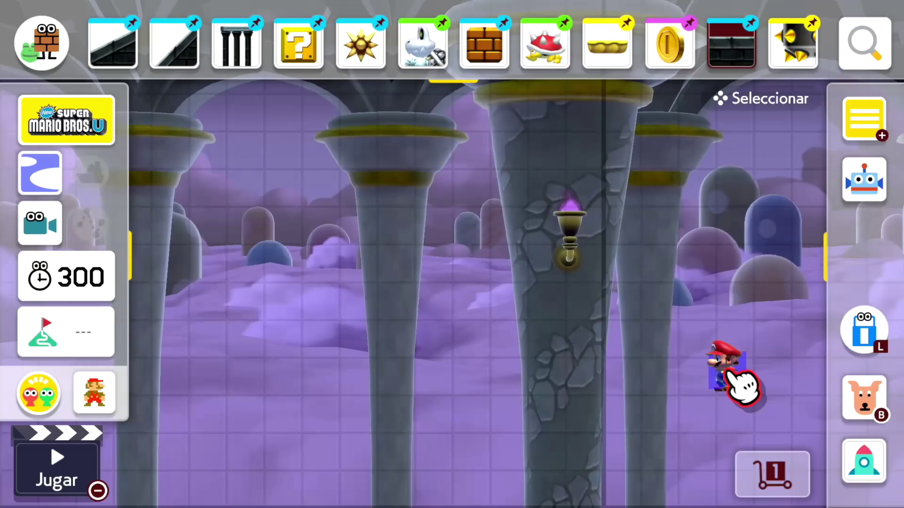